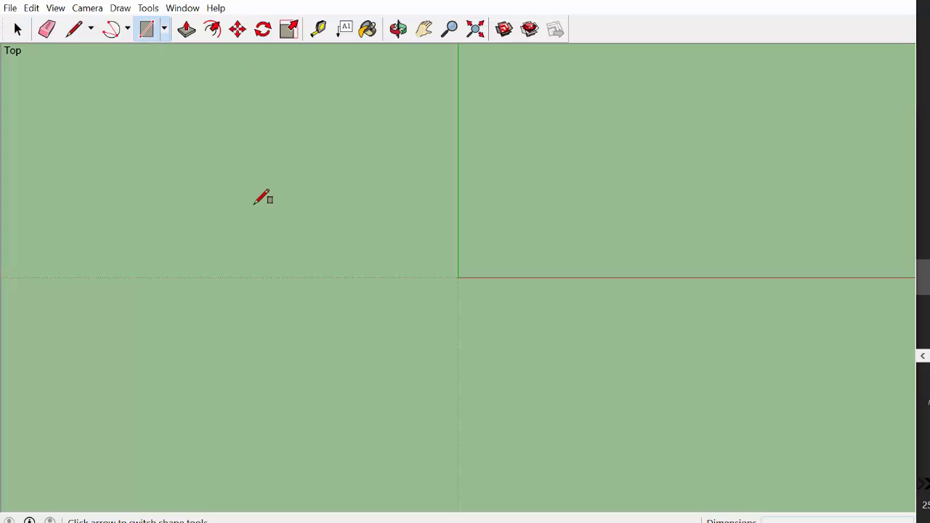
# Step: Draw a 20 m by 5 m rectangle on the ground plane around the origin
pyautogui.click(253, 204)
pyautogui.click(702, 392)
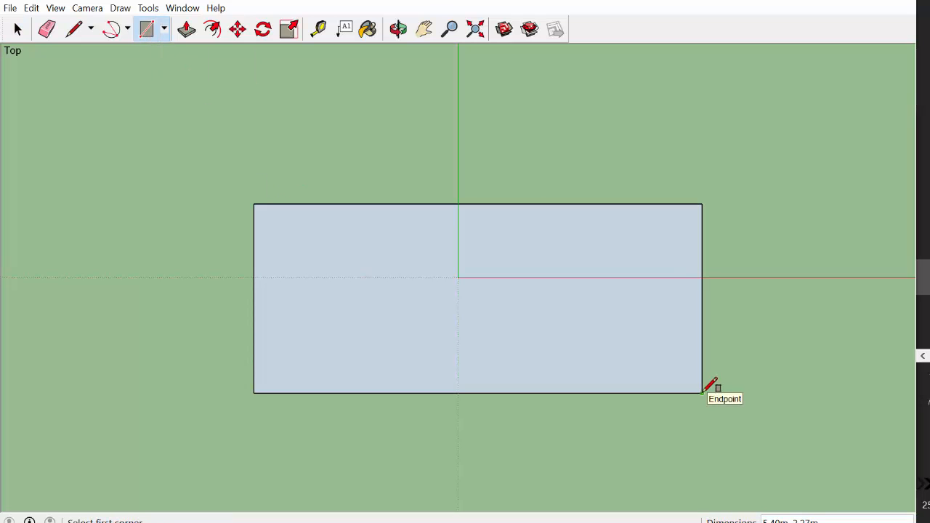
pyautogui.write('20m, 5m')
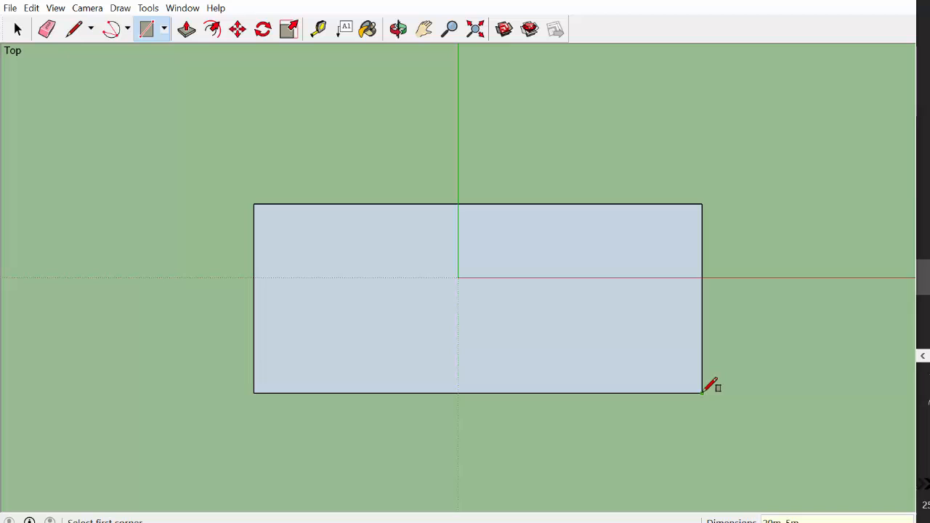
pyautogui.press('Return')
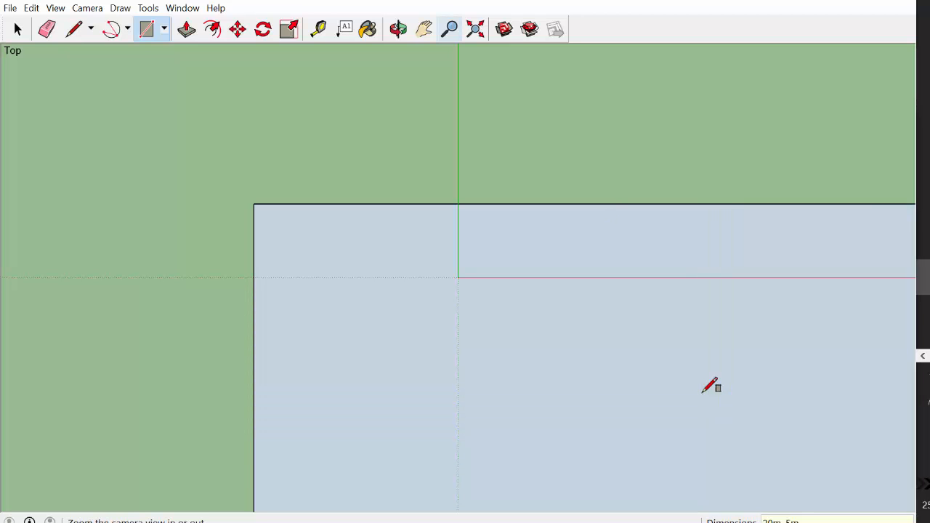
# Step: Extrude the rectangle upward with Push/Pull, entering a distance of 2 m, to make a long box
pyautogui.click(449, 29)
pyautogui.scroll(-5, 421, 35)
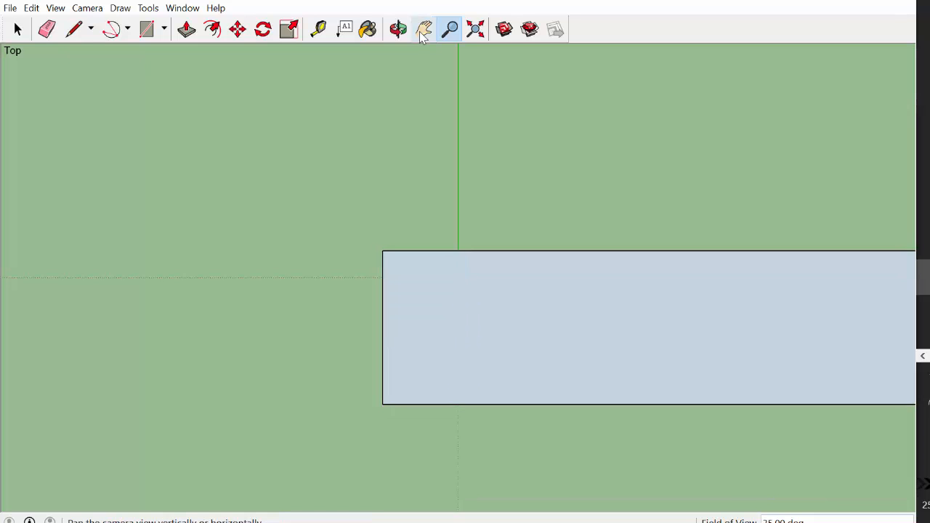
pyautogui.click(422, 33)
pyautogui.moveTo(465, 291); pyautogui.dragTo(406, 283)
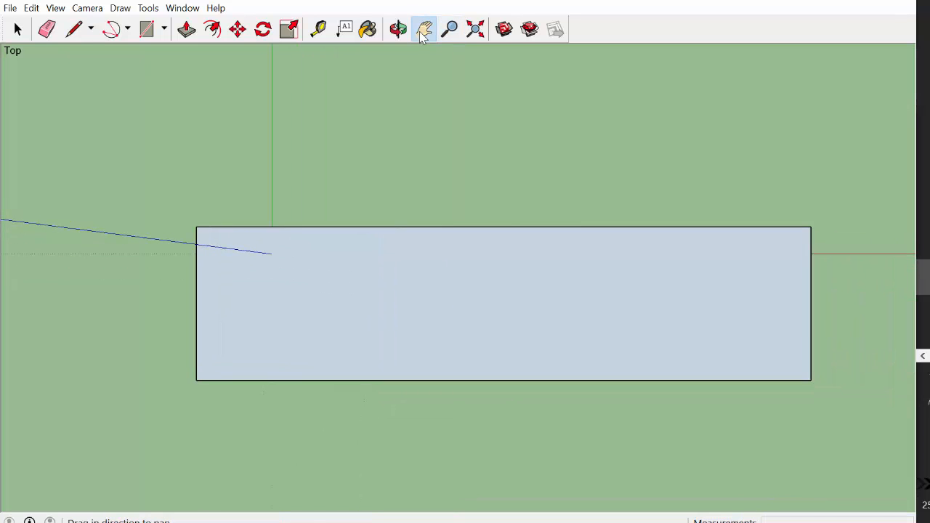
pyautogui.click(186, 29)
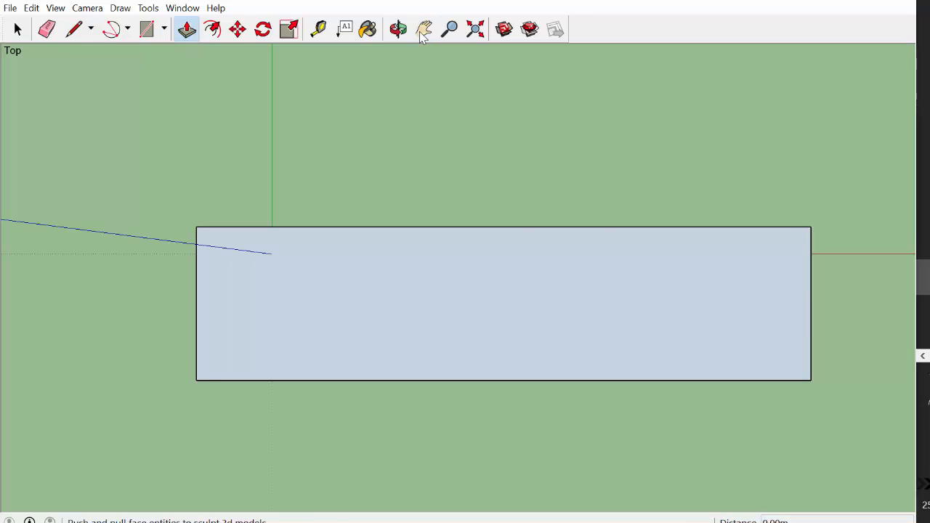
pyautogui.click(502, 304)
pyautogui.click(507, 305)
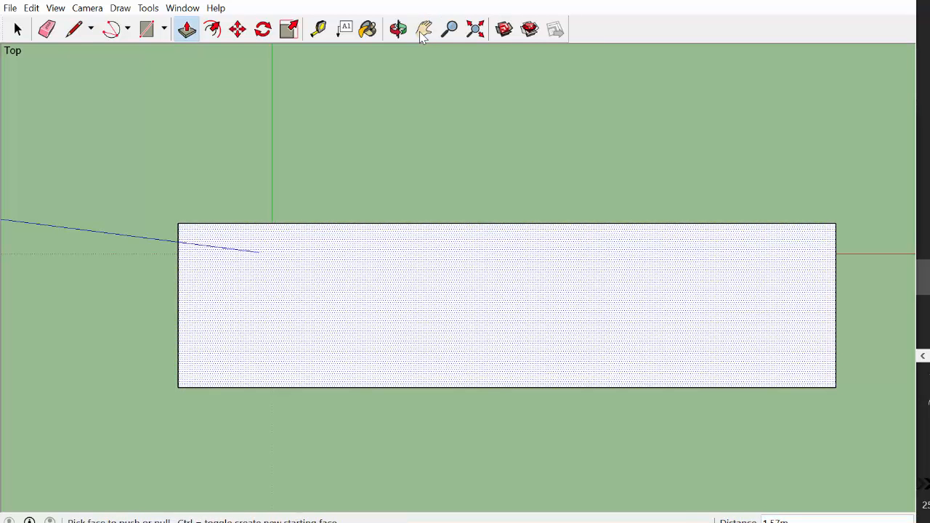
pyautogui.write('2m')
pyautogui.press('Return')
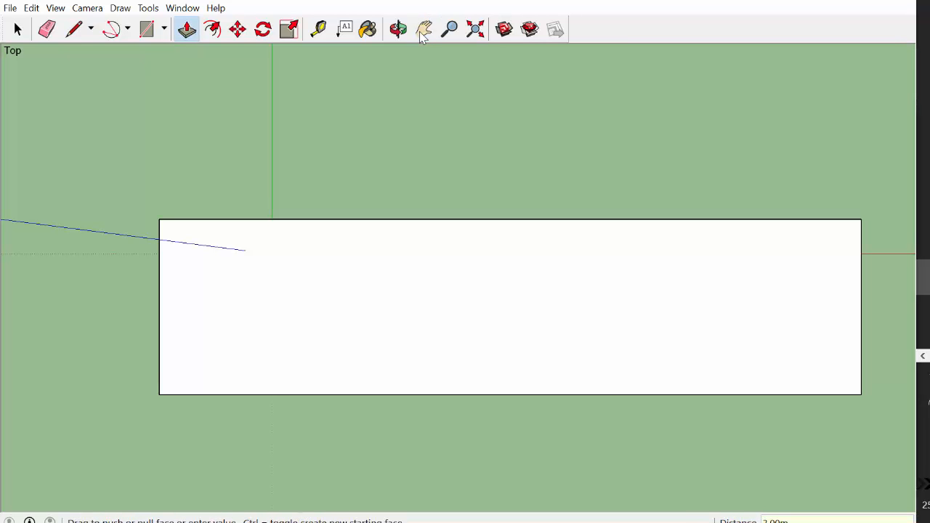
# Step: Draw a circle of about 0.40 m radius on the ground, just outside the box's front-left corner
pyautogui.press('o')
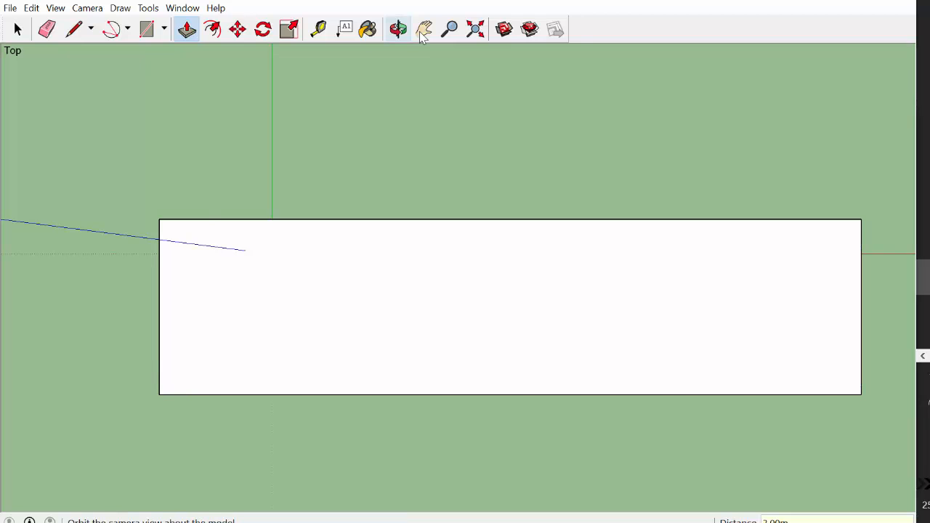
pyautogui.moveTo(465, 283)
pyautogui.mouseDown(button='middle')
pyautogui.moveTo(447, 218)
pyautogui.moveTo(450, 273)
pyautogui.mouseUp(button='middle')
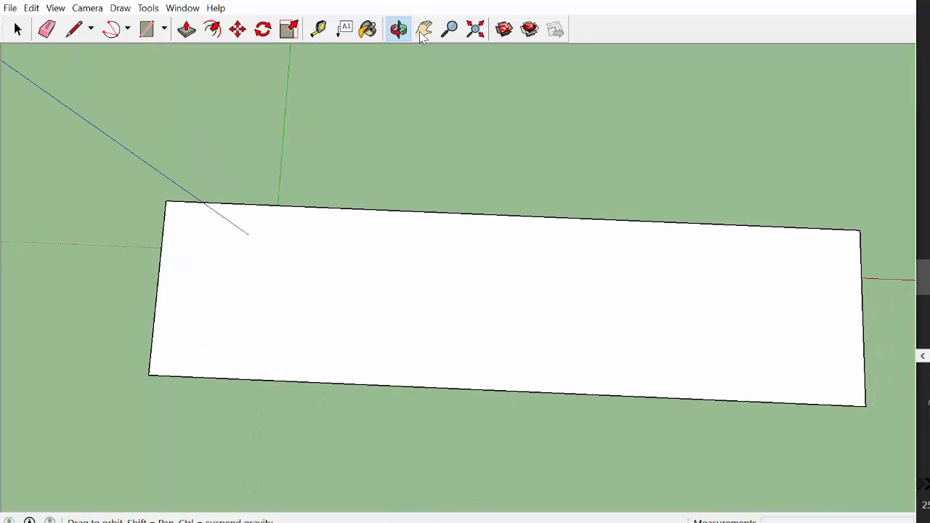
pyautogui.moveTo(450, 272); pyautogui.dragTo(450, 274)
pyautogui.click(87, 8)
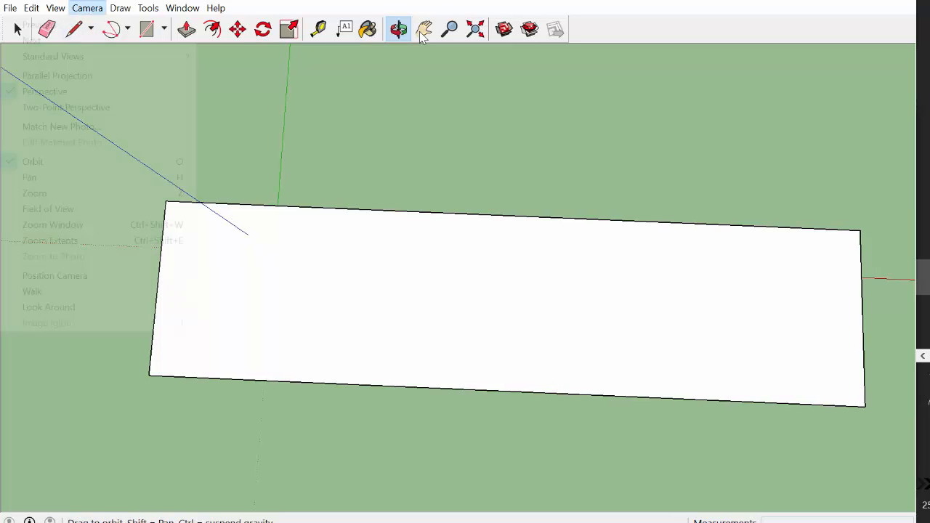
pyautogui.moveTo(82, 57)
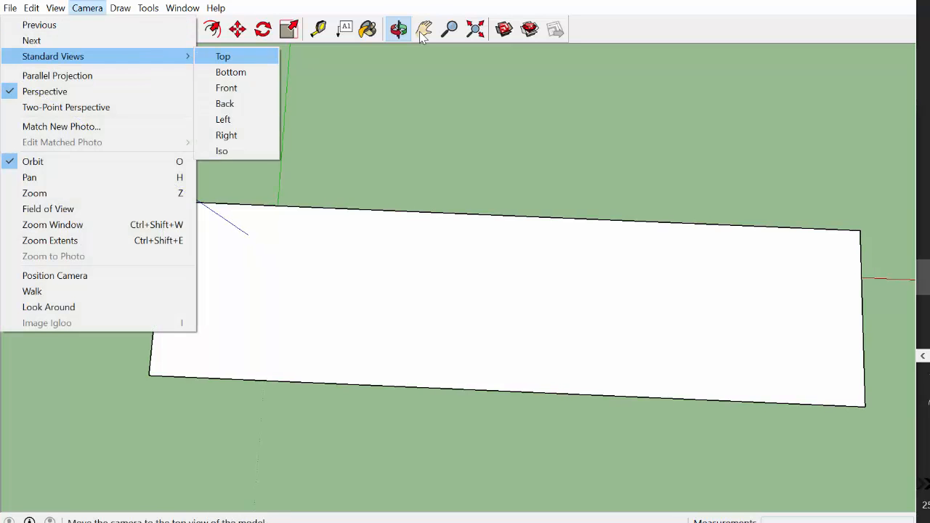
pyautogui.click(223, 56)
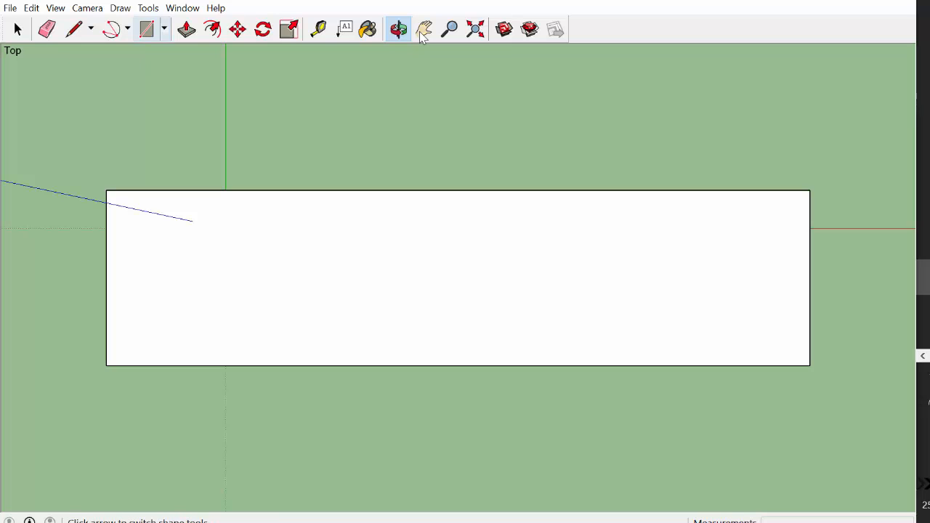
pyautogui.click(164, 29)
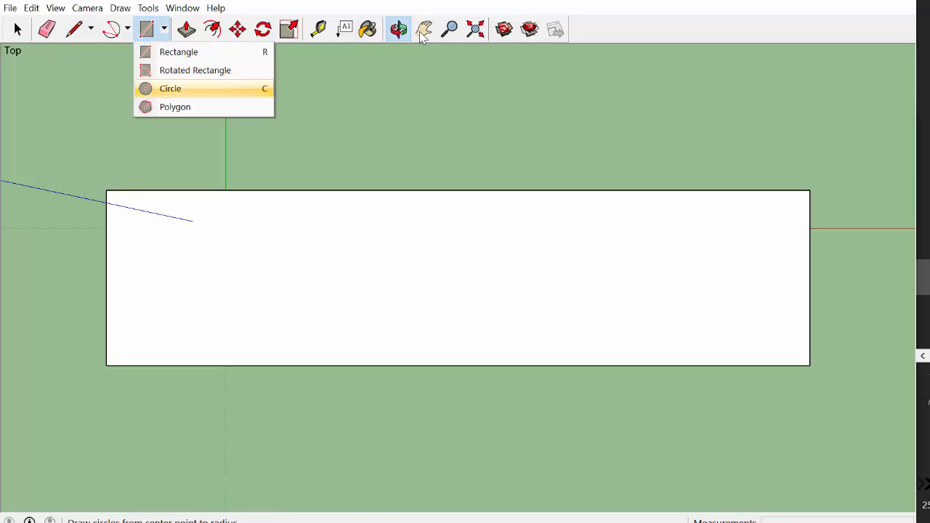
pyautogui.click(162, 87)
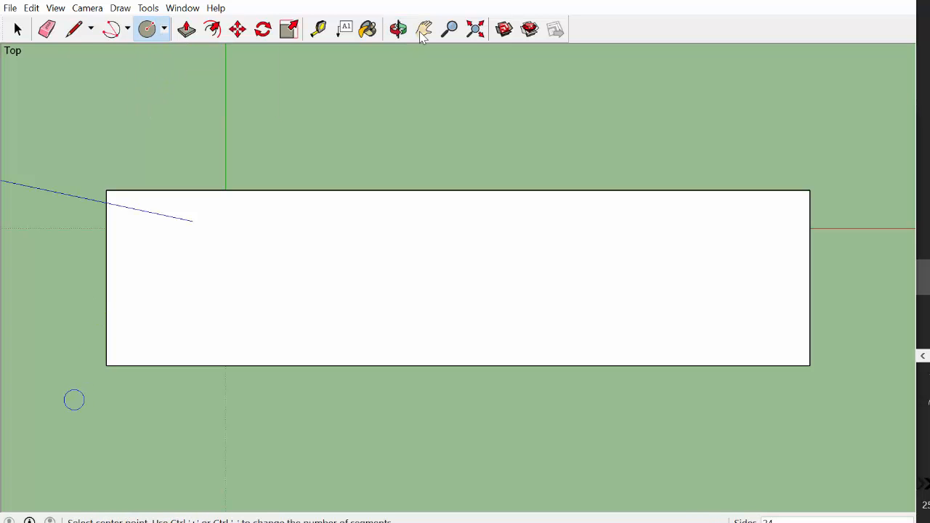
pyautogui.click(62, 402)
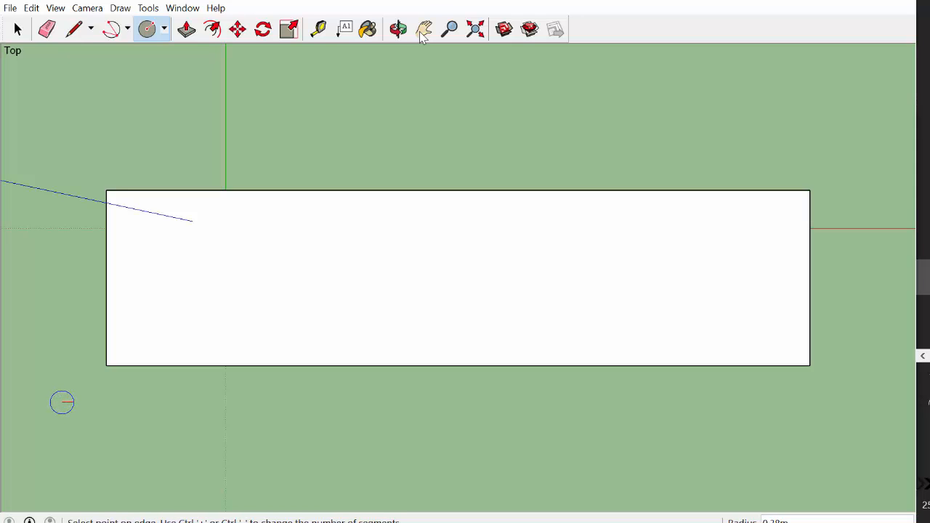
pyautogui.click(75, 402)
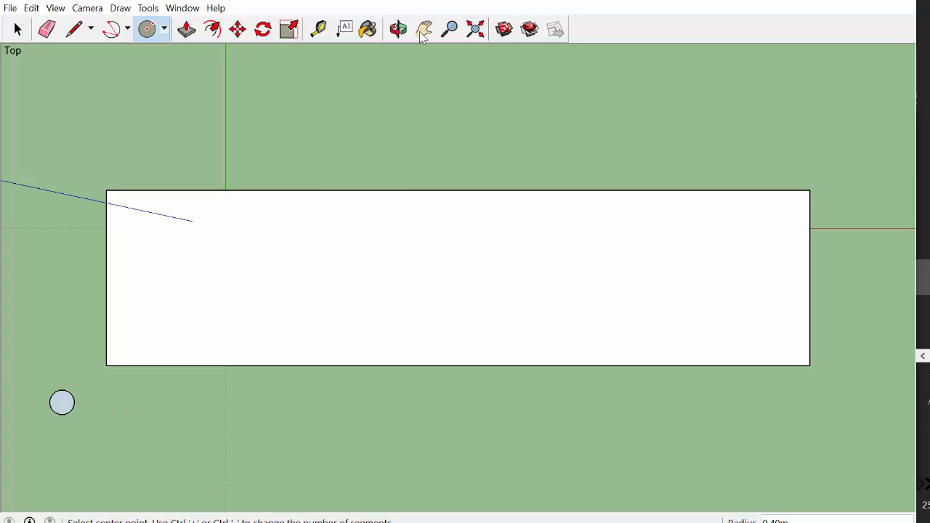
# Step: Extrude the circle into a cylinder with Push/Pull, entering a distance of 1.50 m
pyautogui.press('p')
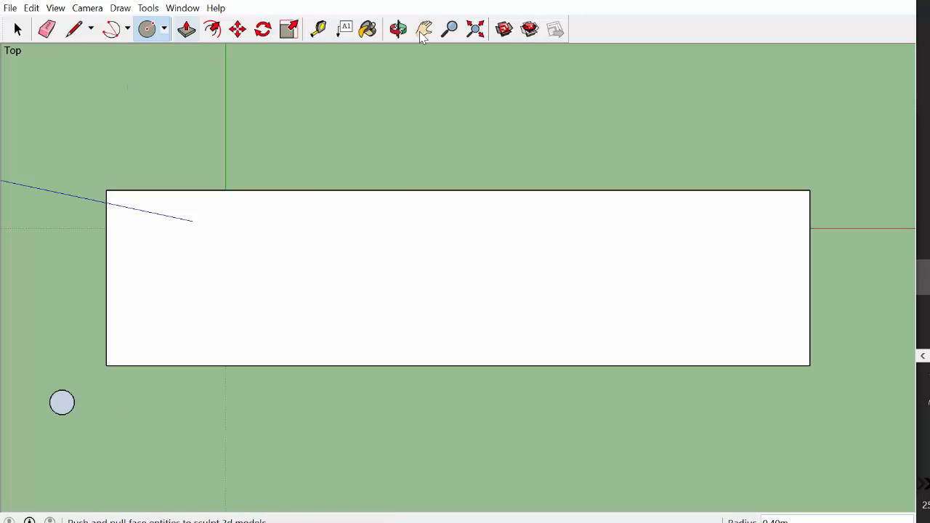
pyautogui.click(187, 29)
pyautogui.click(62, 402)
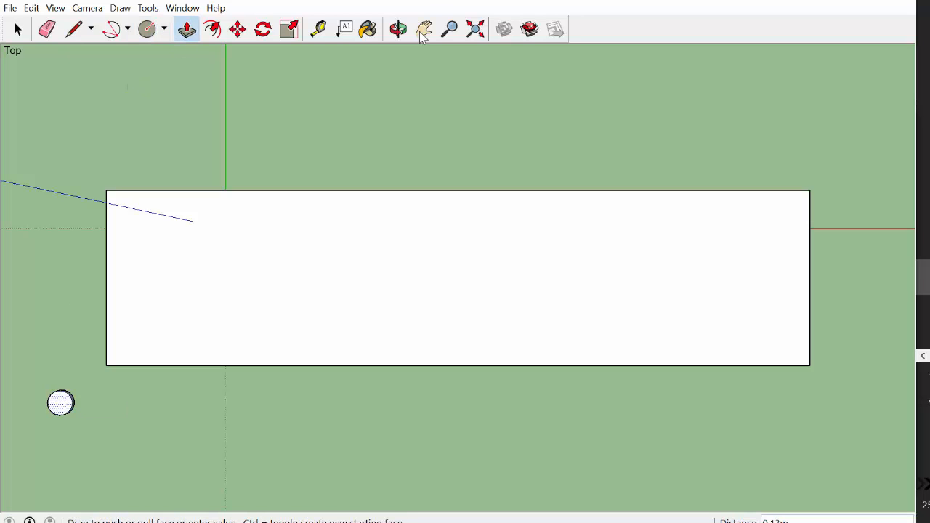
pyautogui.click(57, 404)
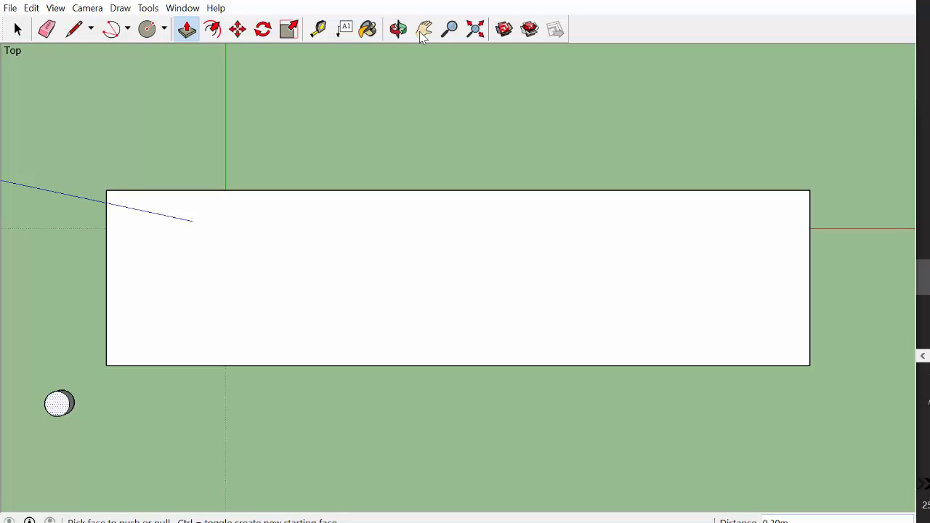
pyautogui.write('1')
pyautogui.write('.50m')
pyautogui.press('Return')
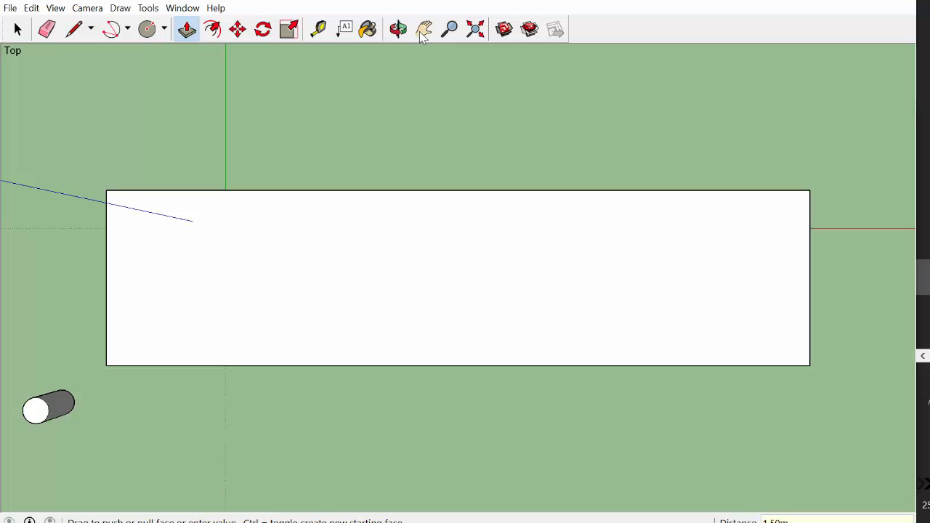
# Step: Copy the whole cylinder about 24.61 m along the box's long front side and divide that distance into 16 equally spaced copies
pyautogui.press('s')
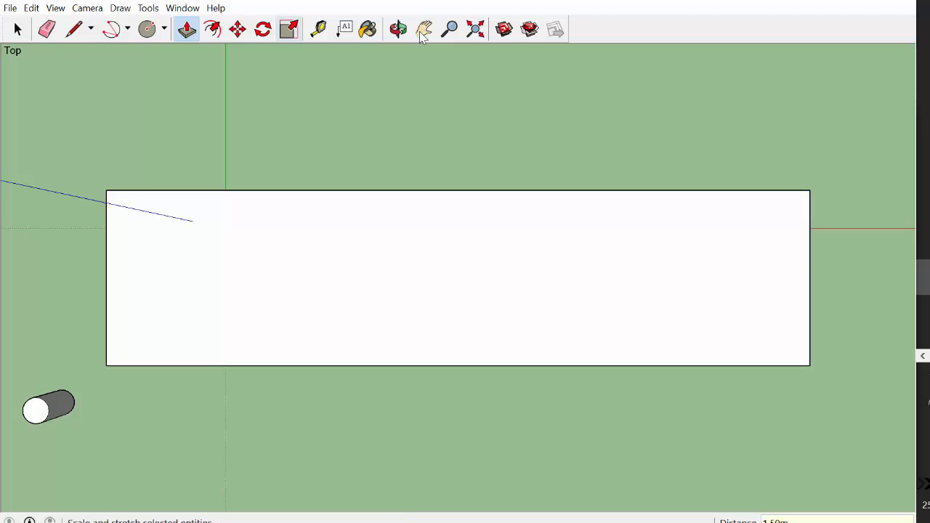
pyautogui.press('o')
pyautogui.click(400, 30)
pyautogui.moveTo(465, 290)
pyautogui.mouseDown()
pyautogui.moveTo(456, 272)
pyautogui.moveTo(461, 236)
pyautogui.moveTo(447, 200)
pyautogui.moveTo(457, 180)
pyautogui.mouseUp()
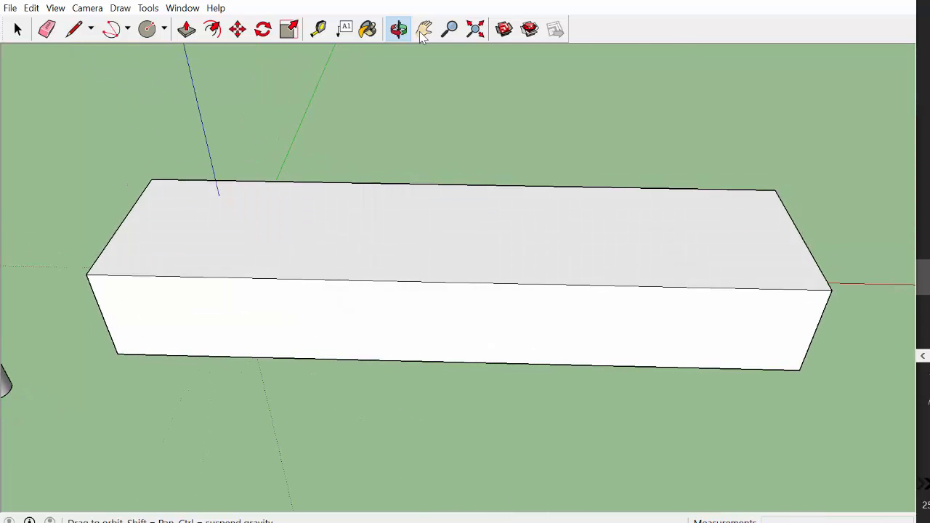
pyautogui.click(450, 30)
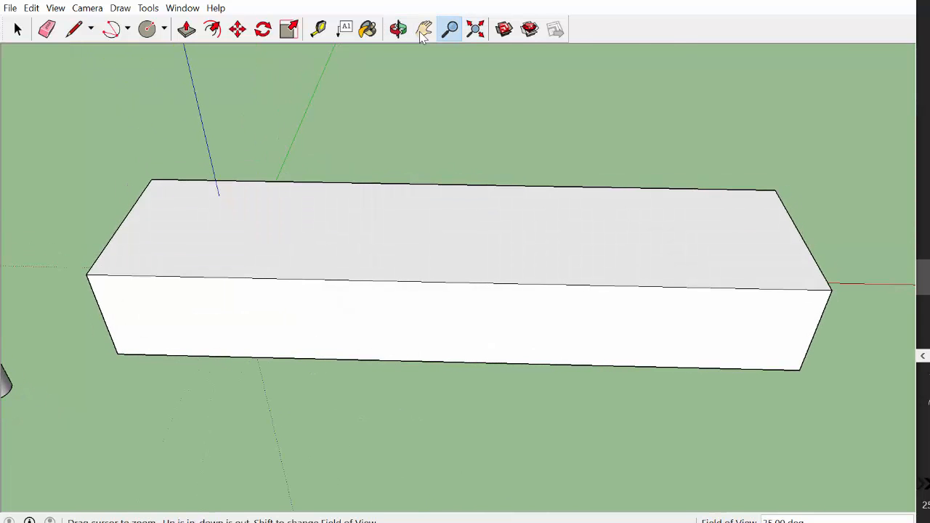
pyautogui.scroll(-1, 534, 199)
pyautogui.scroll(-2, 532, 205)
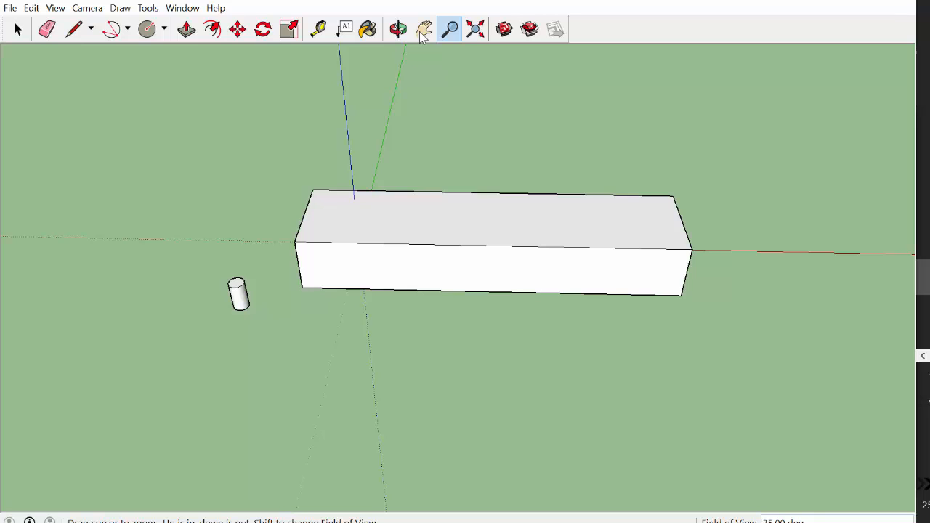
pyautogui.click(398, 30)
pyautogui.moveTo(538, 240)
pyautogui.mouseDown()
pyautogui.moveTo(441, 227)
pyautogui.moveTo(389, 202)
pyautogui.moveTo(395, 214)
pyautogui.mouseUp()
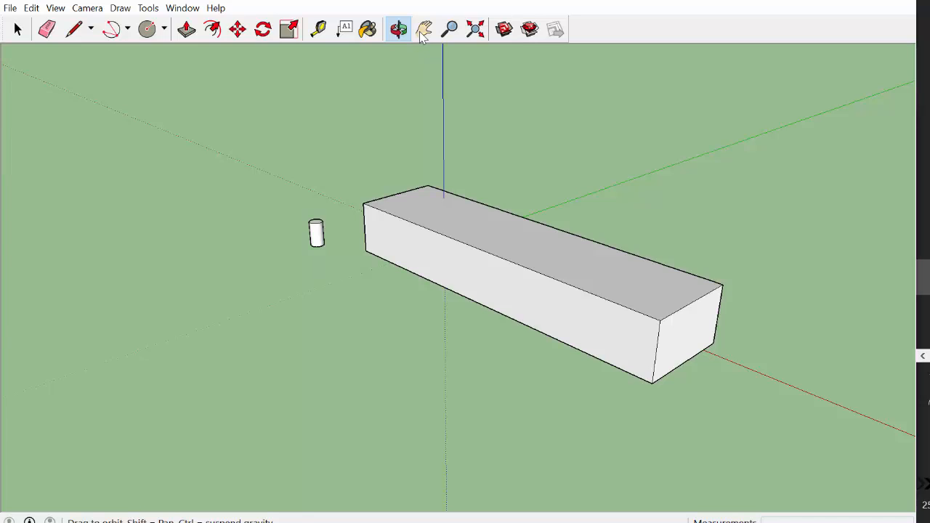
pyautogui.press('space')
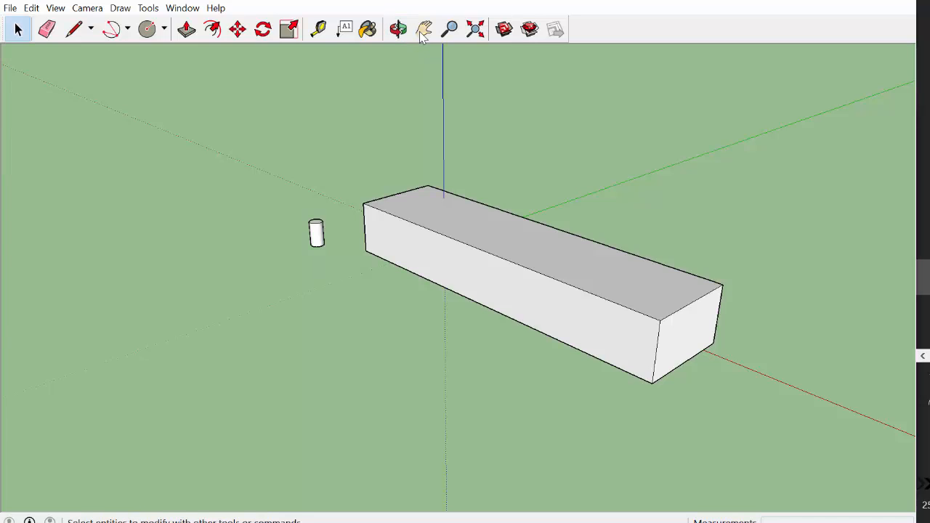
pyautogui.click(316, 232)
pyautogui.press('m')
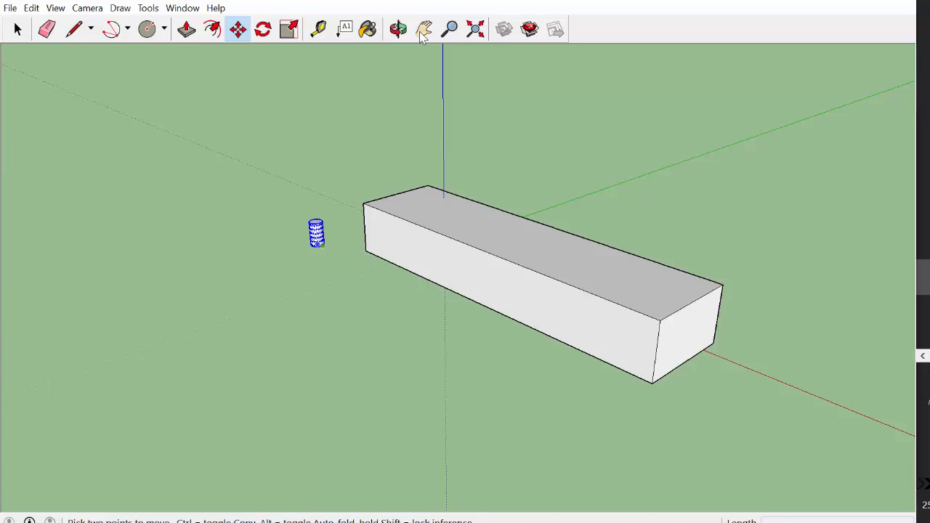
pyautogui.keyDown('ctrl'); pyautogui.click(317, 245); pyautogui.keyUp('ctrl')
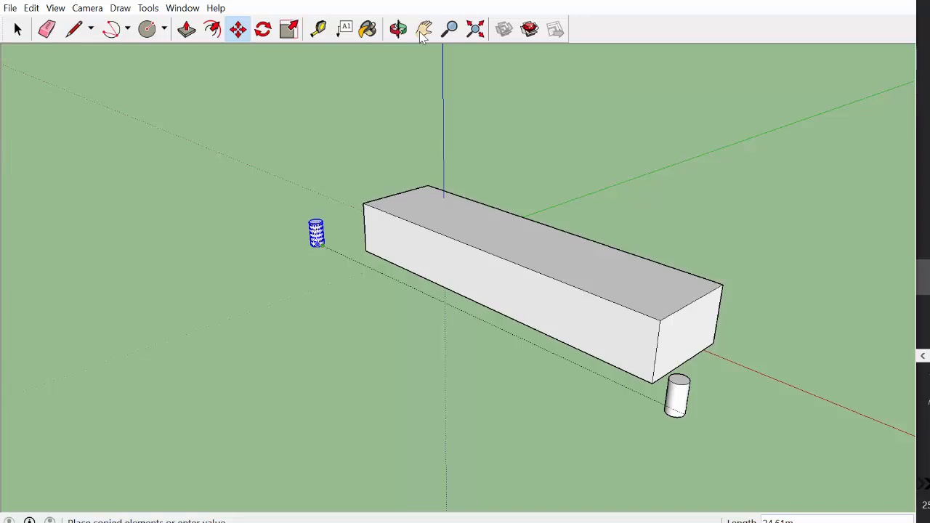
pyautogui.press('Return')
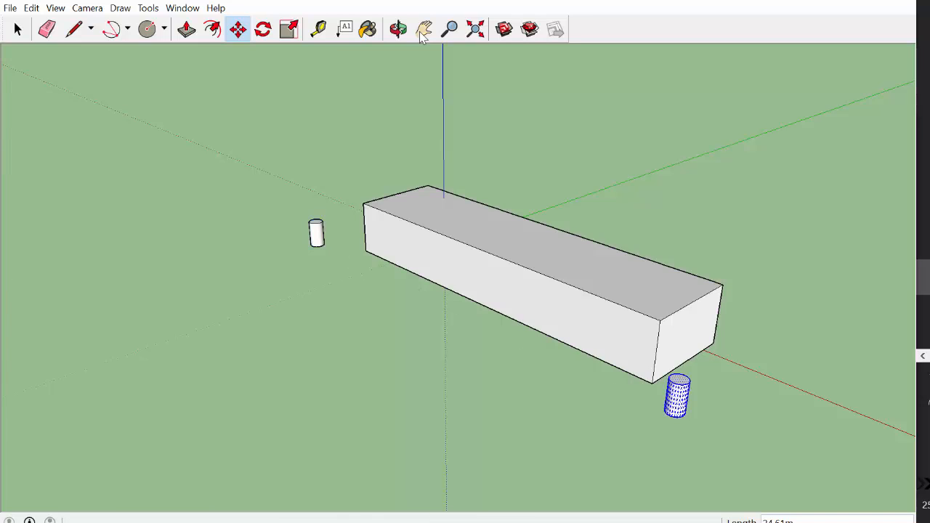
pyautogui.write('/16')
pyautogui.press('Return')
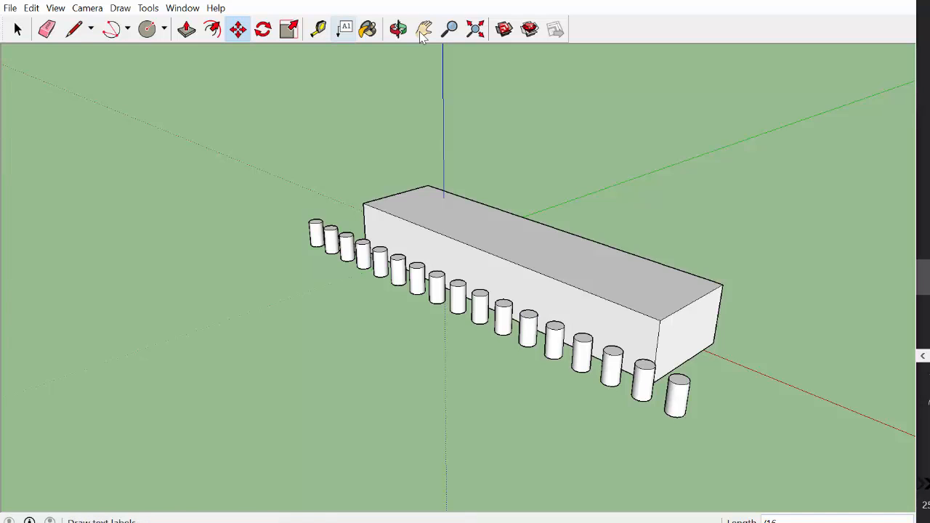
# Step: Copy the last cylinder of the front row about 7.68 m across the box's short end and divide the distance into 7 equally spaced copies
pyautogui.click(398, 29)
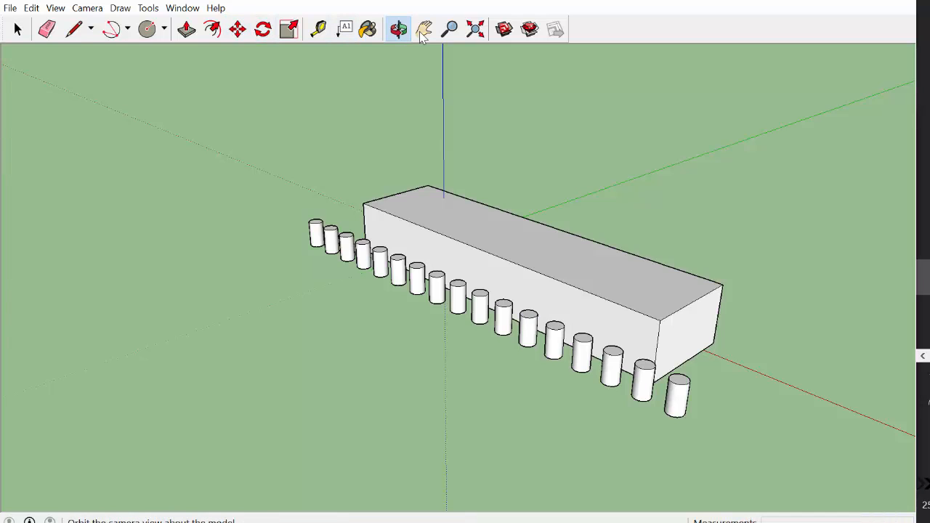
pyautogui.moveTo(552, 305)
pyautogui.mouseDown()
pyautogui.moveTo(533, 319)
pyautogui.moveTo(457, 334)
pyautogui.moveTo(334, 326)
pyautogui.moveTo(300, 264)
pyautogui.moveTo(274, 252)
pyautogui.mouseUp()
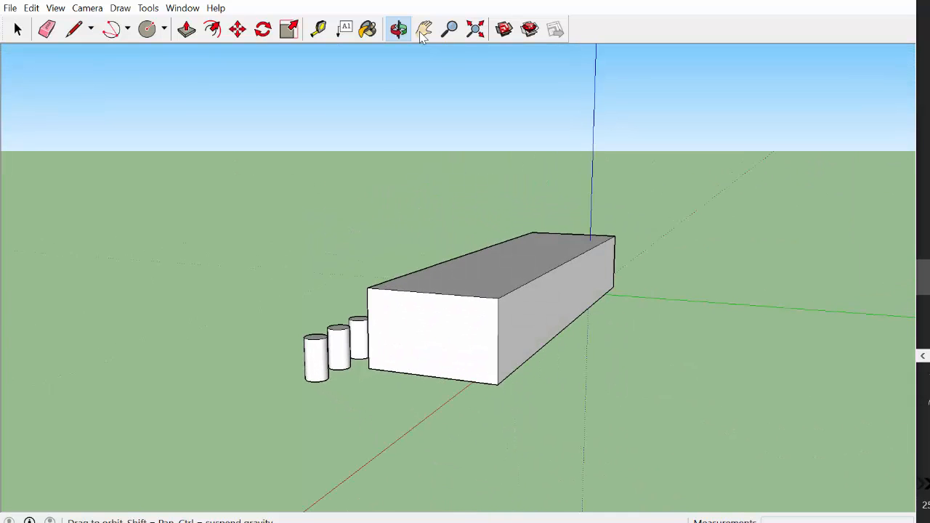
pyautogui.press('space')
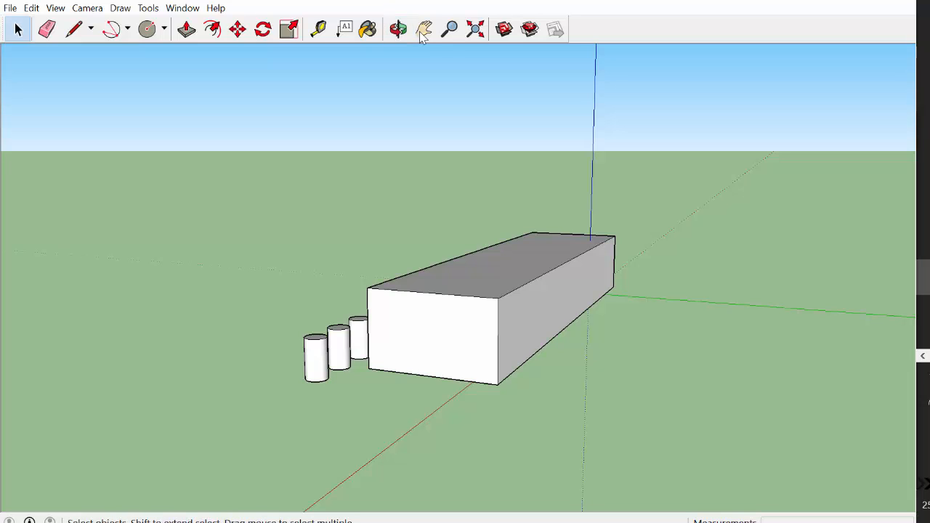
pyautogui.tripleClick(316, 360)
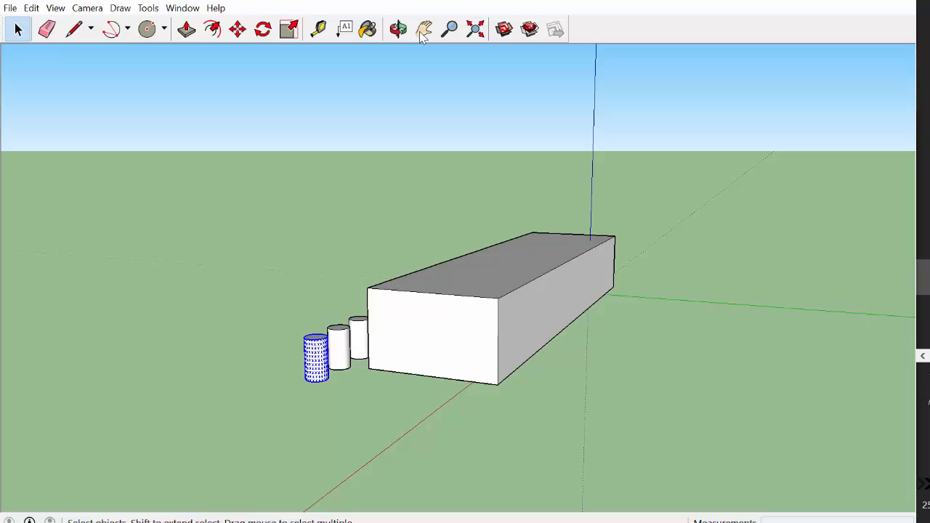
pyautogui.press('m')
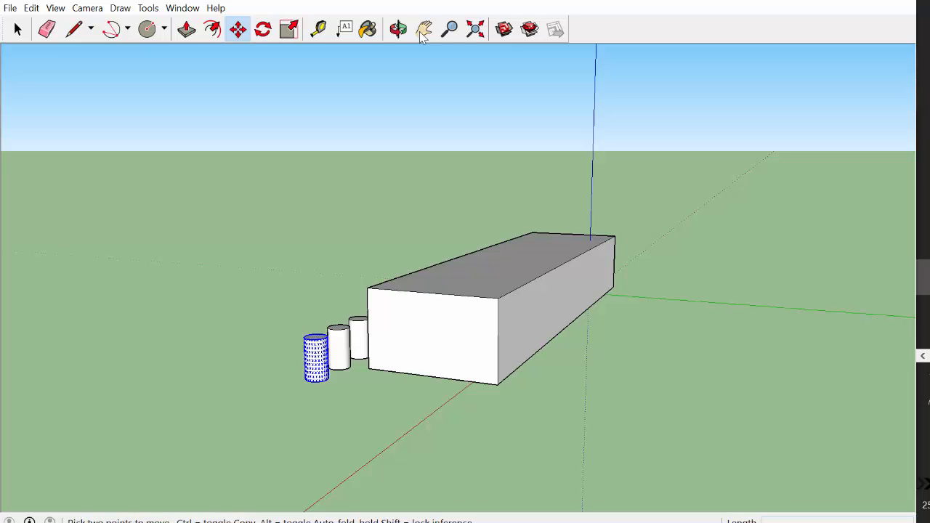
pyautogui.click(325, 380)
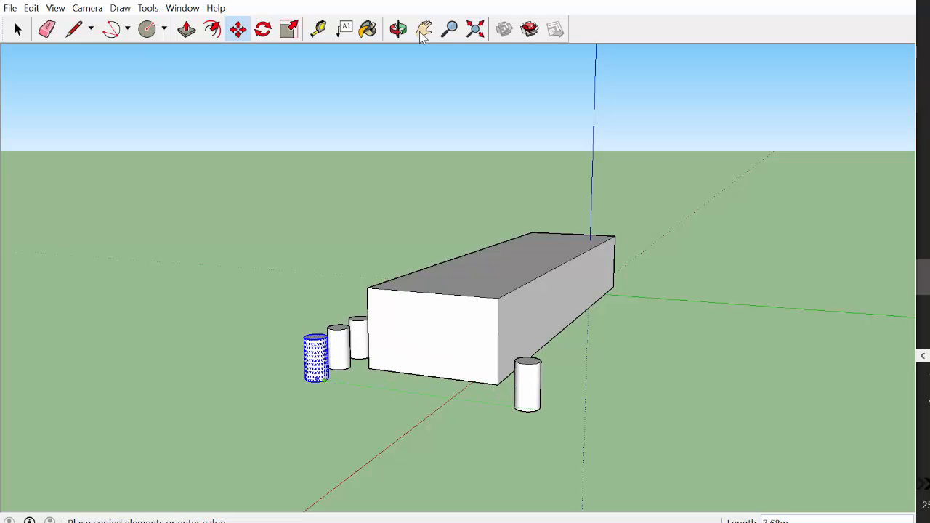
pyautogui.click(536, 409)
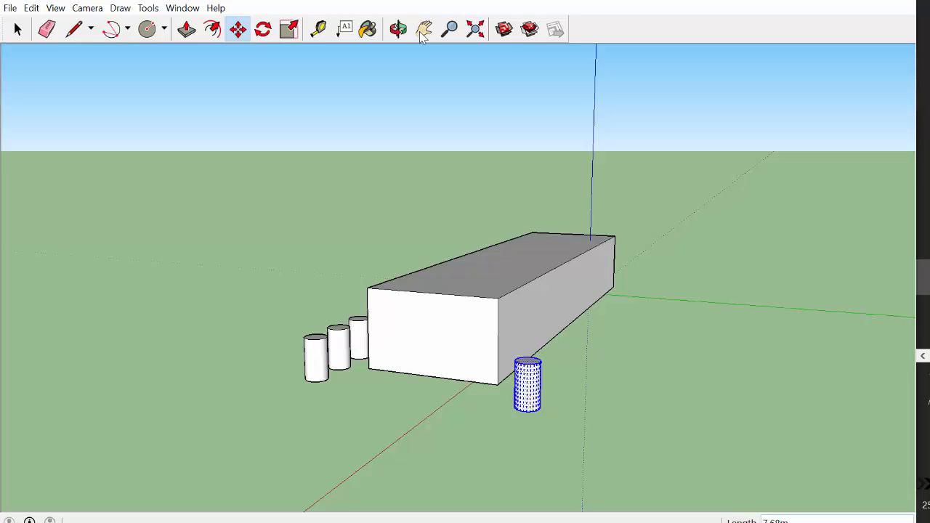
pyautogui.write('/7')
pyautogui.press('Return')
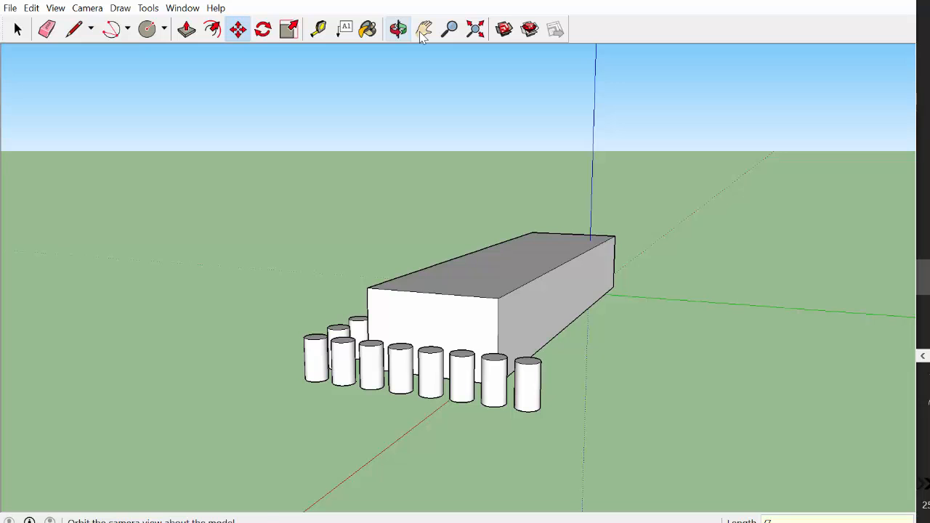
# Step: Copy the short row's outermost cylinder about 23.41 m along the box's long back side and divide that distance into 16 equally spaced copies
pyautogui.press('o')
pyautogui.moveTo(523, 239)
pyautogui.mouseDown()
pyautogui.moveTo(341, 313)
pyautogui.moveTo(246, 273)
pyautogui.mouseUp()
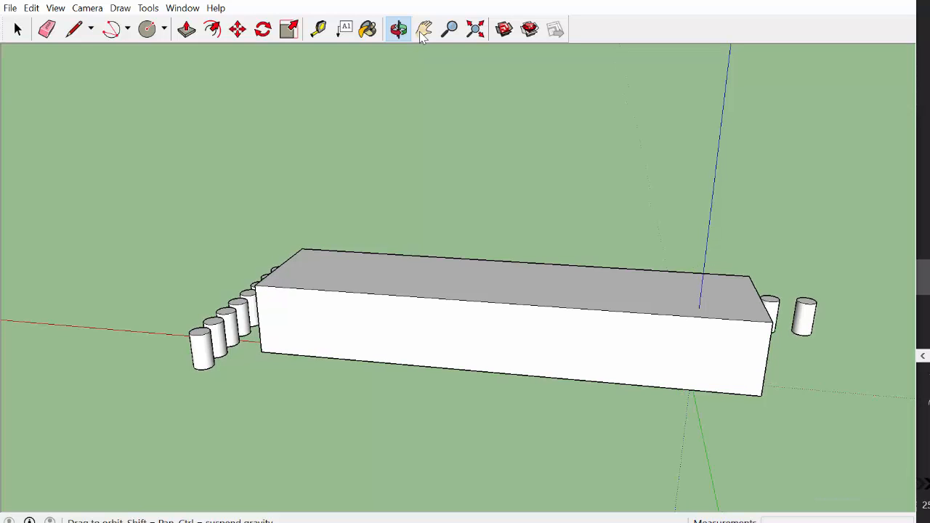
pyautogui.press('space')
pyautogui.press('space')
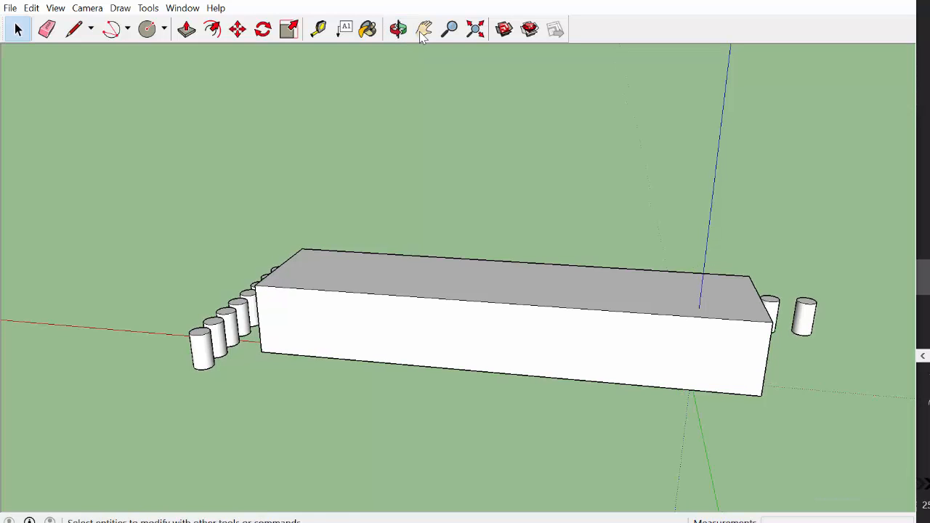
pyautogui.click(202, 348)
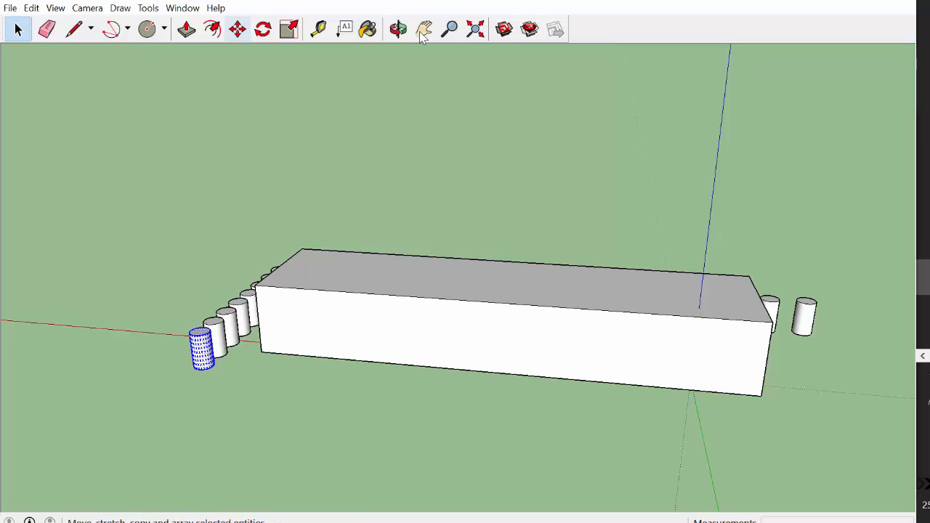
pyautogui.click(237, 29)
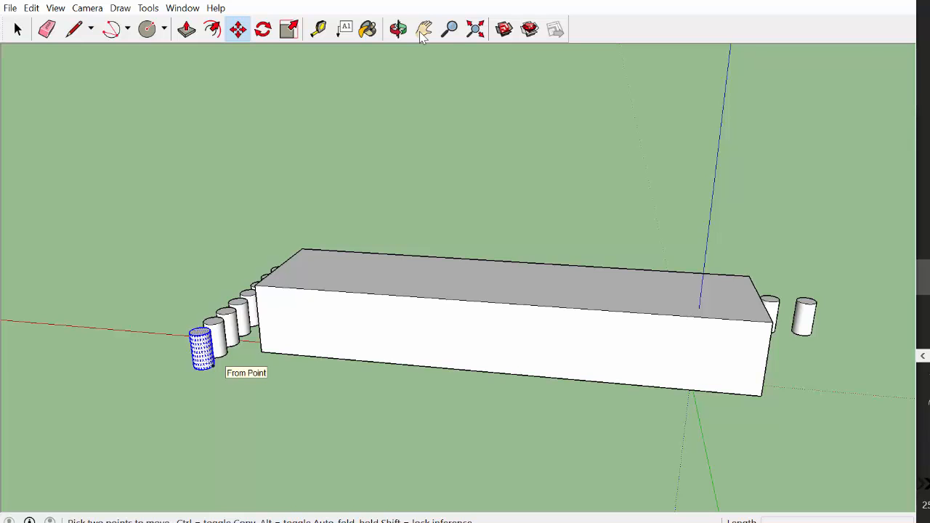
pyautogui.click(214, 366)
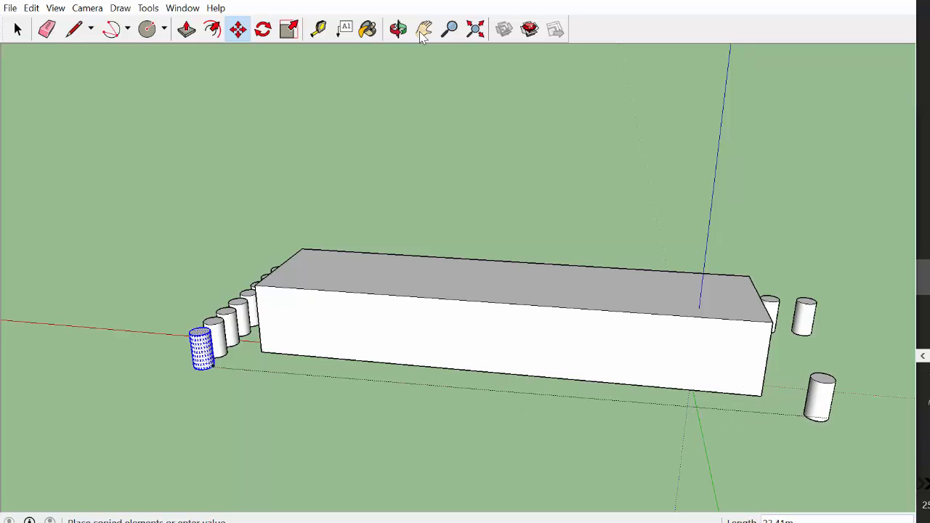
pyautogui.press('Return')
pyautogui.write('/')
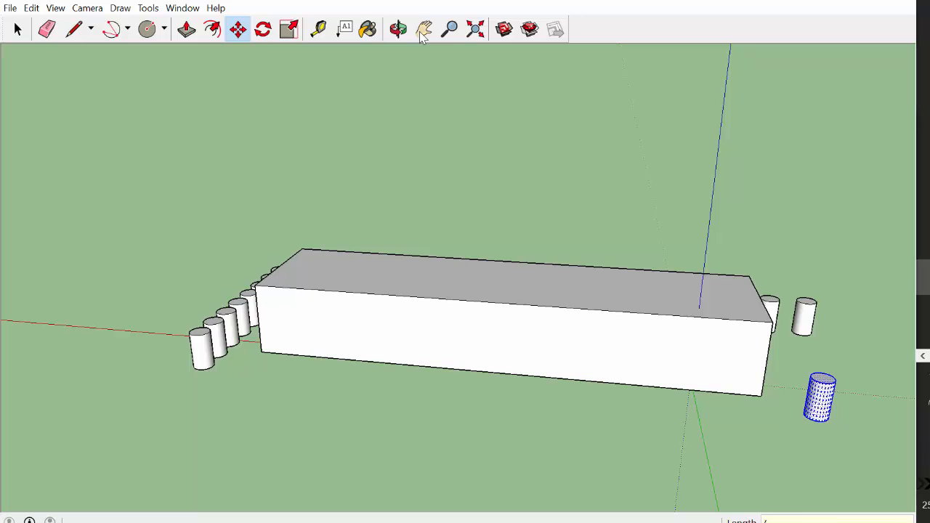
pyautogui.write('16')
pyautogui.press('Return')
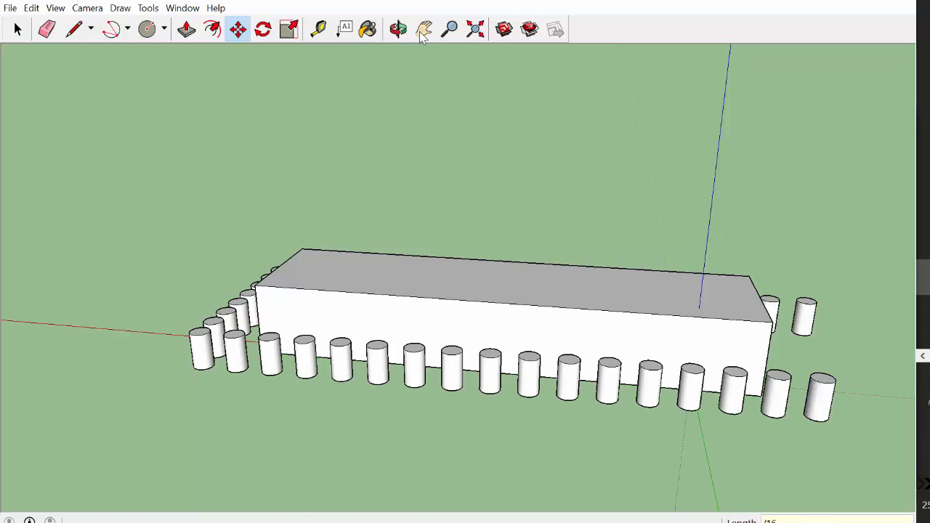
# Step: Copy the front row's end cylinder about 5.74 m across the box's remaining short end and divide the distance into 6 equally spaced copies
pyautogui.press('z')
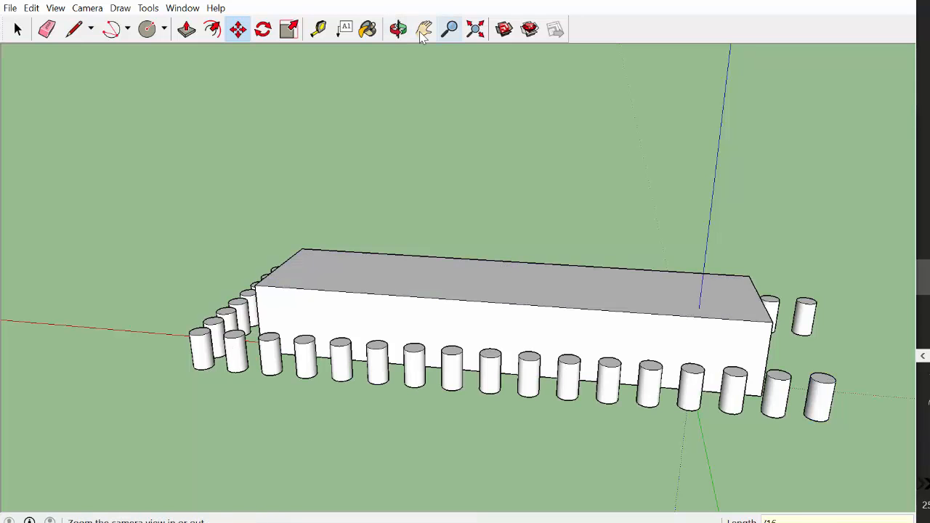
pyautogui.moveTo(457, 276); pyautogui.dragTo(458, 307)
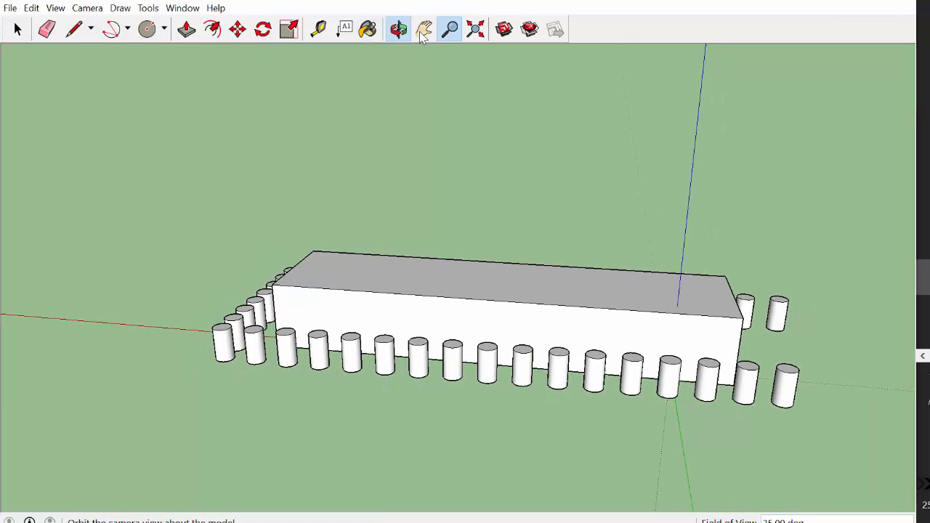
pyautogui.press('o')
pyautogui.moveTo(424, 36); pyautogui.dragTo(423, 36)
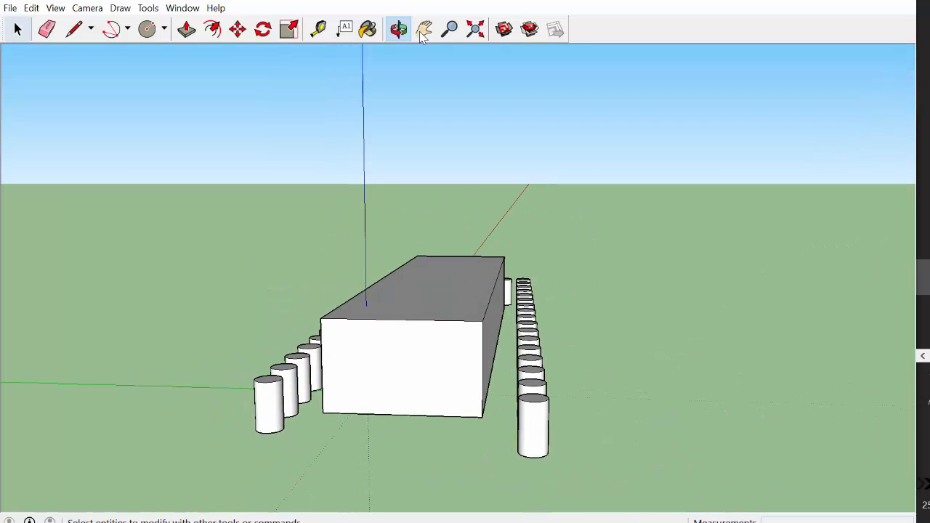
pyautogui.moveTo(424, 36); pyautogui.dragTo(423, 37)
pyautogui.moveTo(457, 277); pyautogui.dragTo(453, 277)
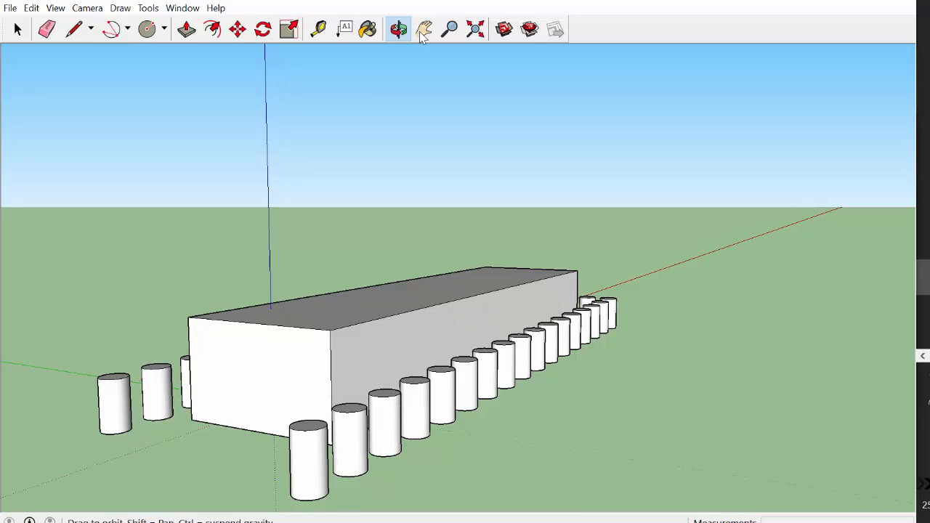
pyautogui.press('space')
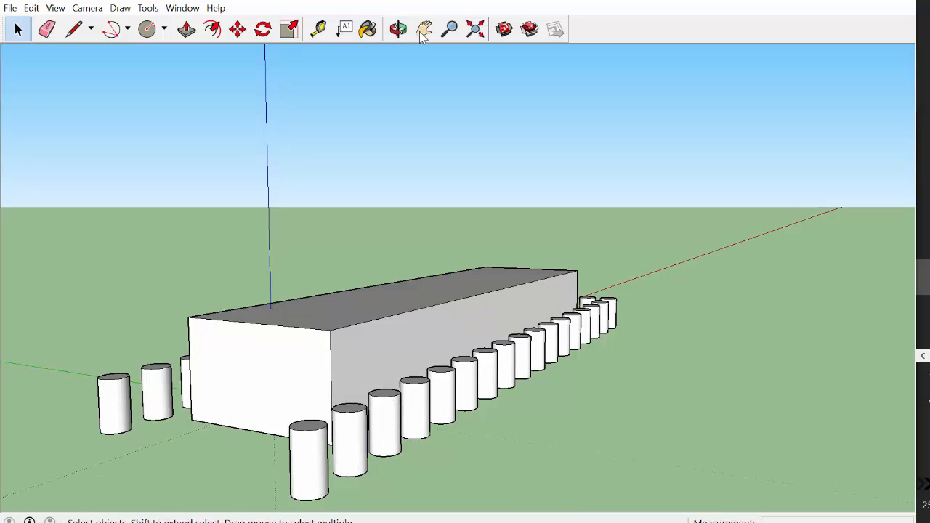
pyautogui.click(114, 404)
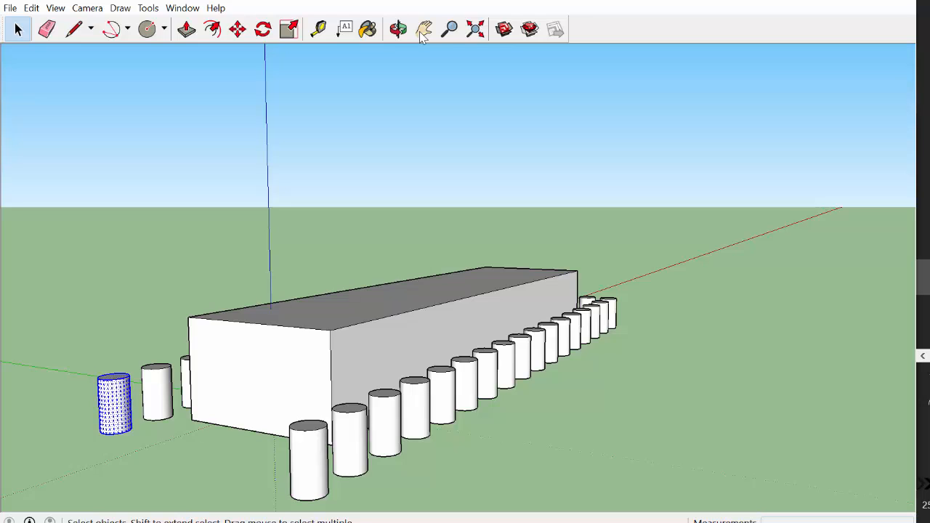
pyautogui.press('m')
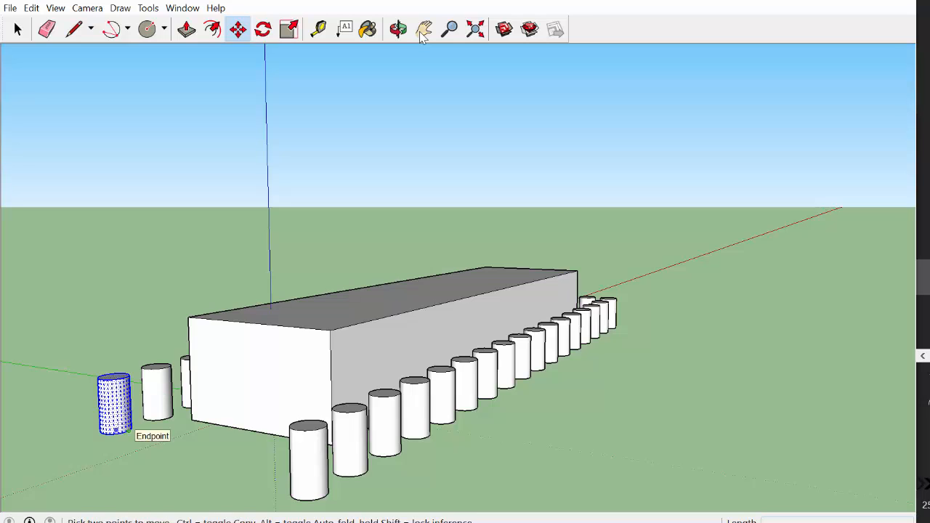
pyautogui.click(128, 430)
pyautogui.press('ctrl')
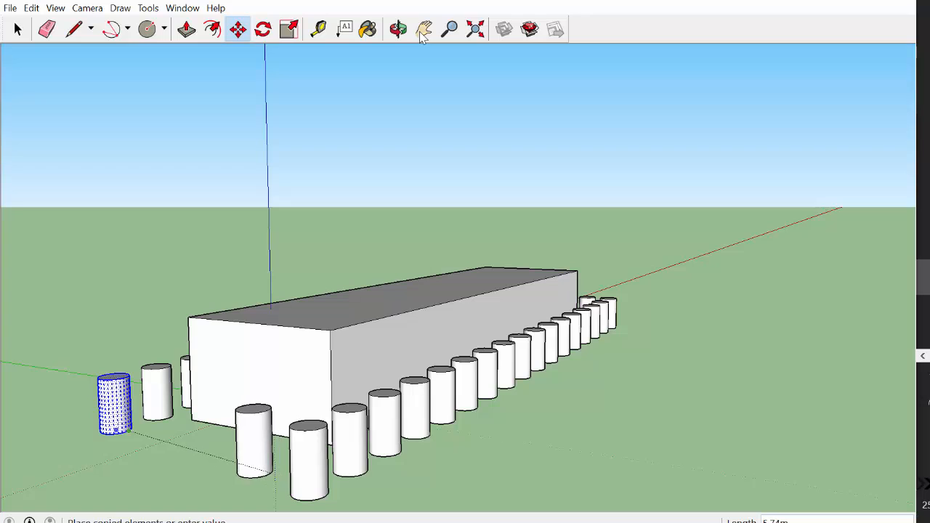
pyautogui.press('Escape')
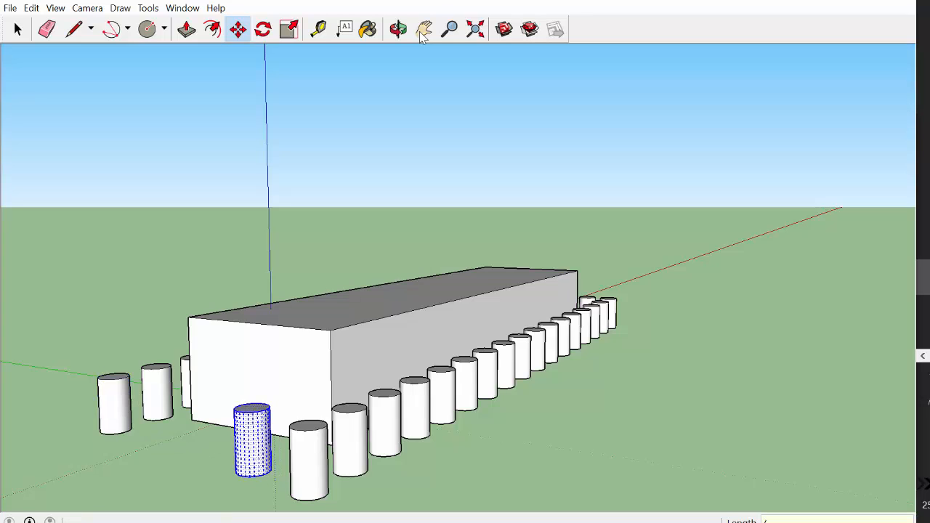
pyautogui.press('Return')
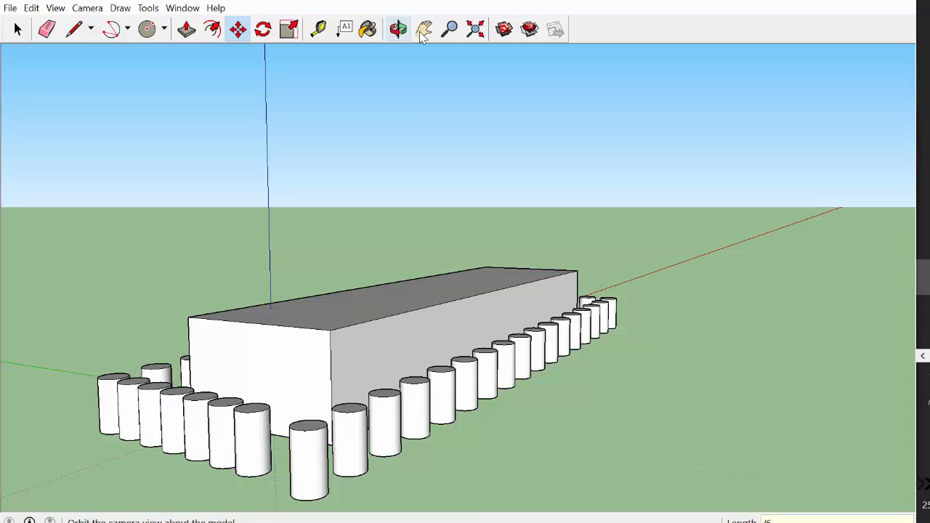
# Step: Try to draw a rectangle of about 1.00 m by 1.26 m on the box's long front face near its corner, and undo it
pyautogui.click(399, 30)
pyautogui.moveTo(509, 247); pyautogui.dragTo(334, 301)
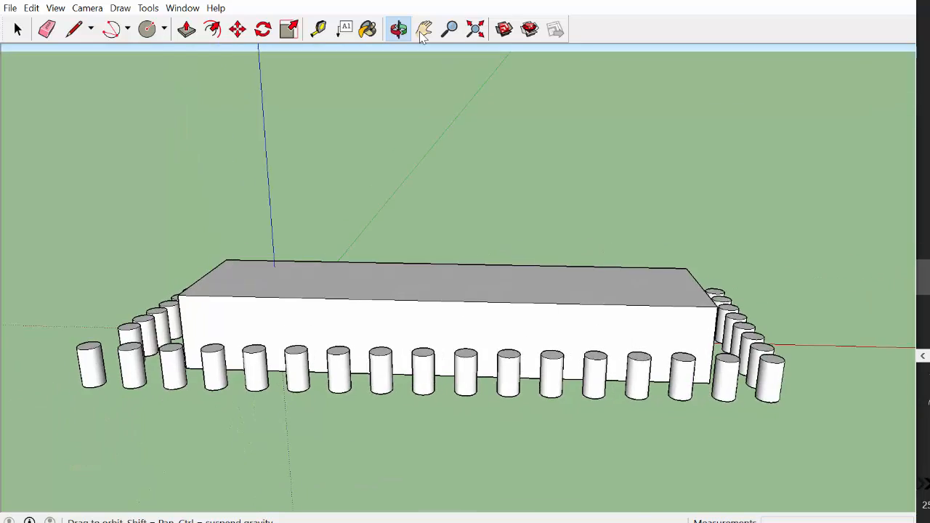
pyautogui.moveTo(465, 291); pyautogui.dragTo(309, 231)
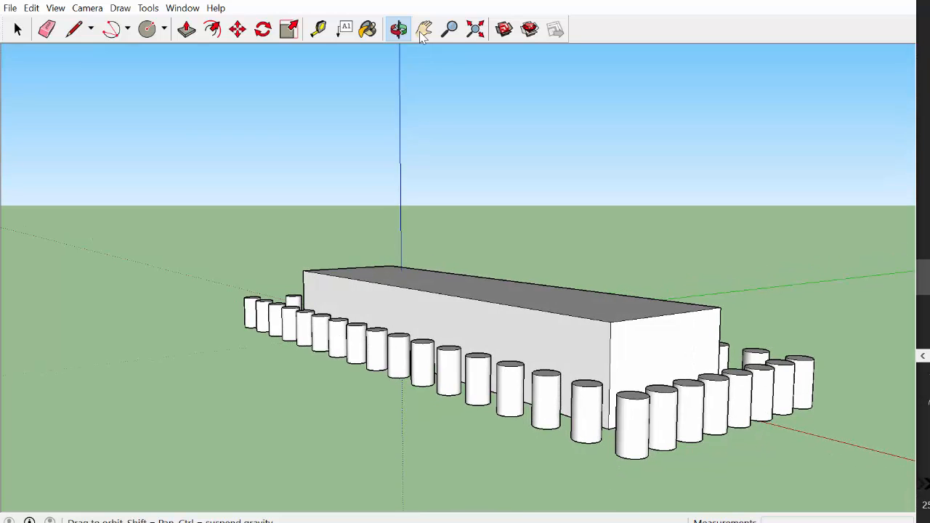
pyautogui.press('p')
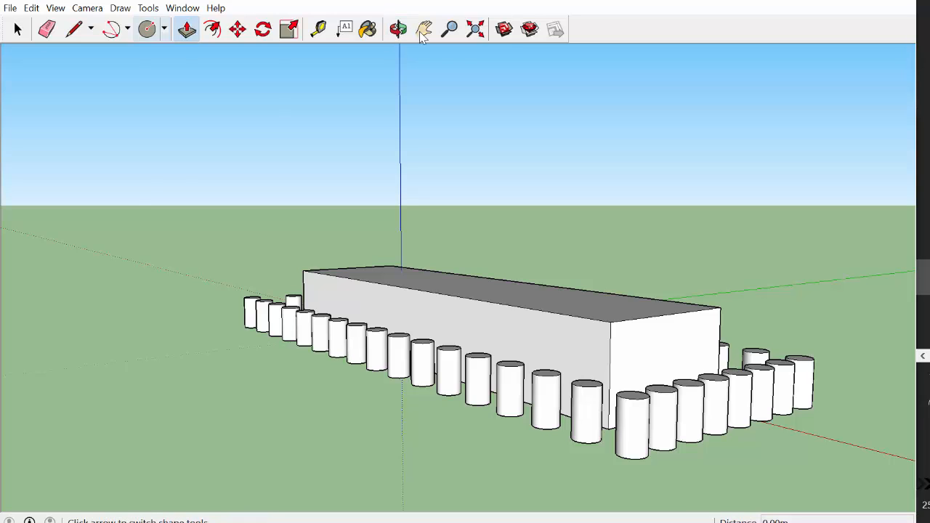
pyautogui.click(164, 29)
pyautogui.click(178, 52)
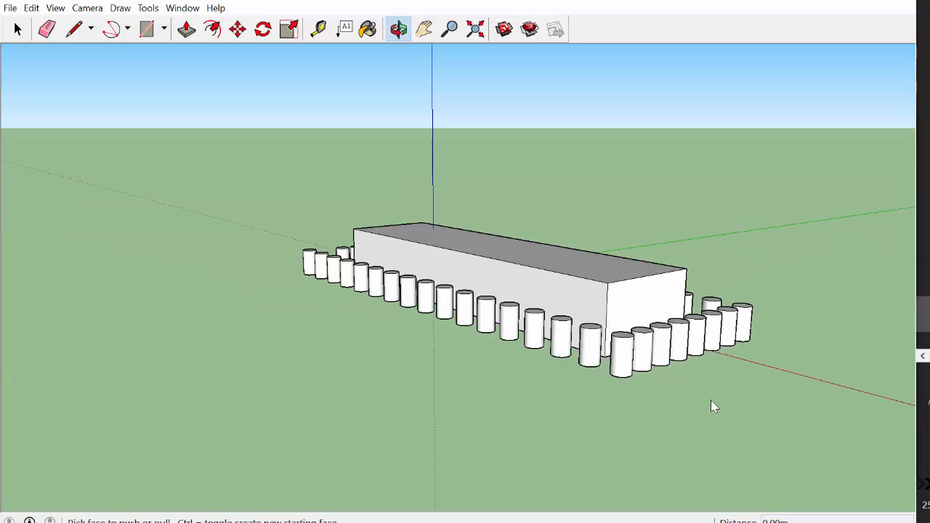
pyautogui.moveTo(710, 399); pyautogui.dragTo(400, 333, button='middle')
pyautogui.click(147, 29)
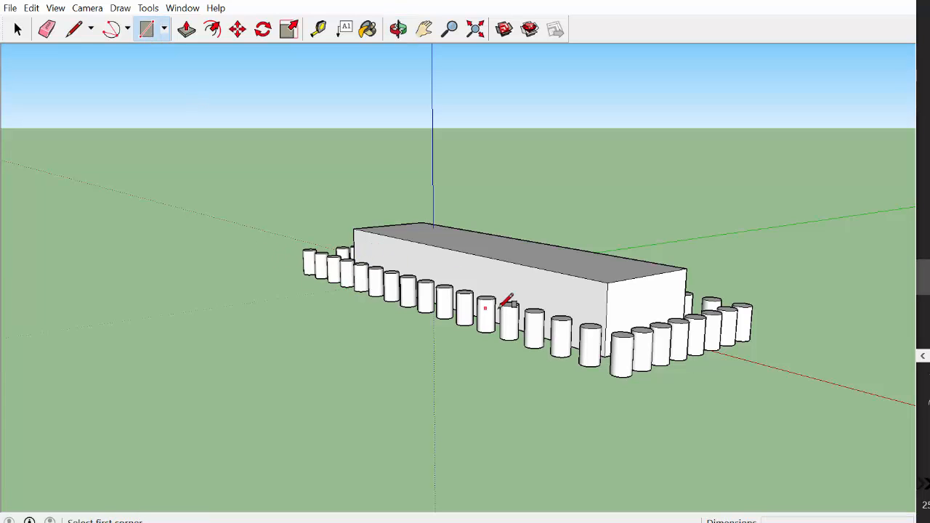
pyautogui.click(602, 313)
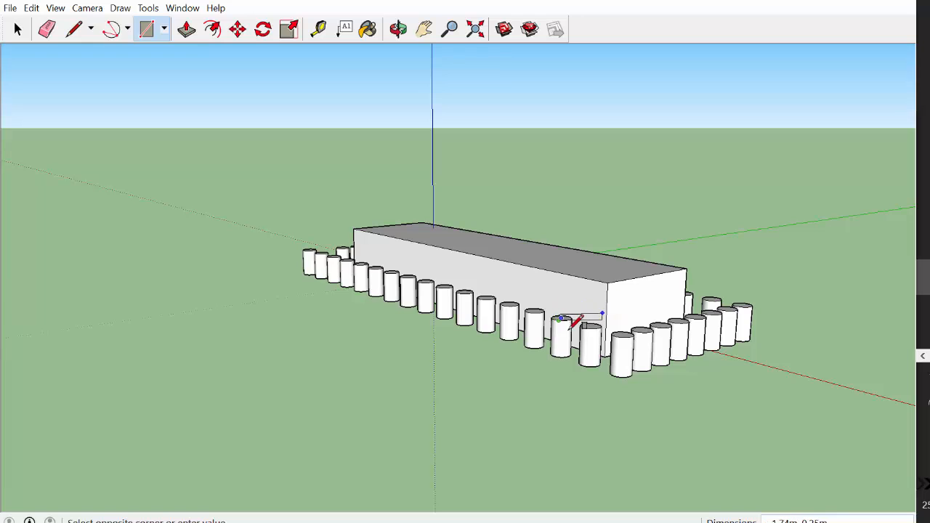
pyautogui.click(579, 334)
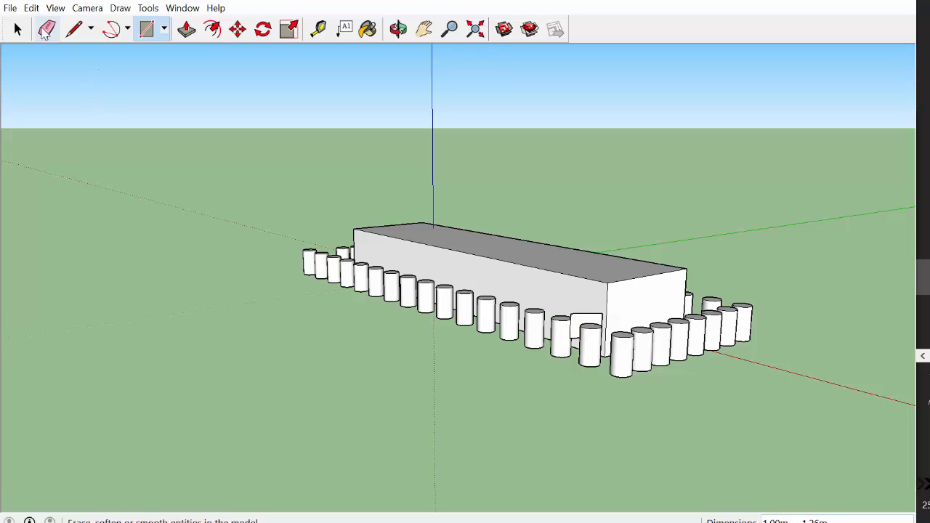
pyautogui.click(31, 8)
pyautogui.click(45, 24)
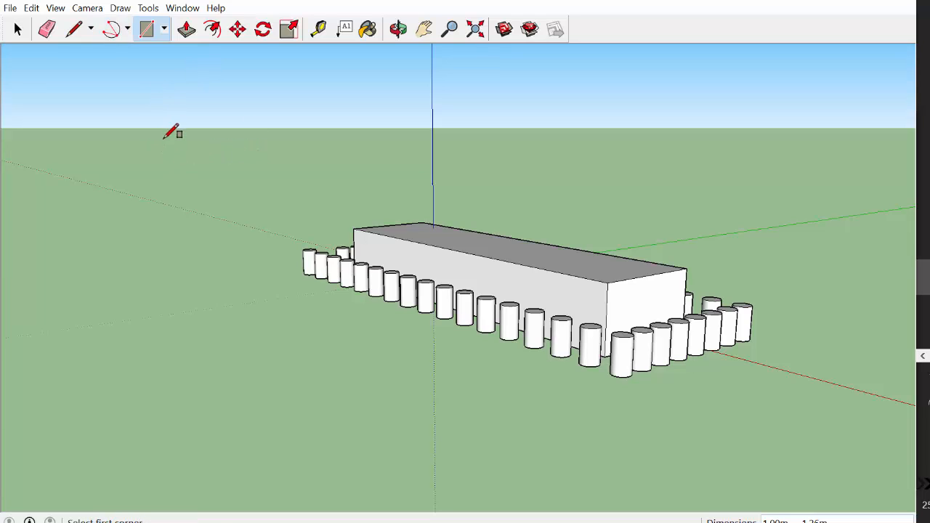
# Step: Make the box and all surrounding cylinders into a single component, keeping the default name and replacing the selection
pyautogui.click(17, 31)
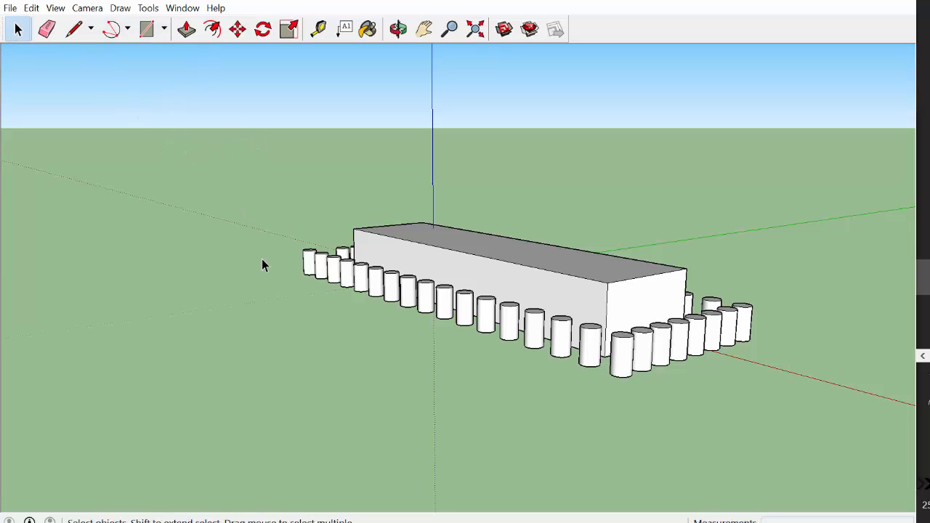
pyautogui.moveTo(284, 186); pyautogui.dragTo(784, 420)
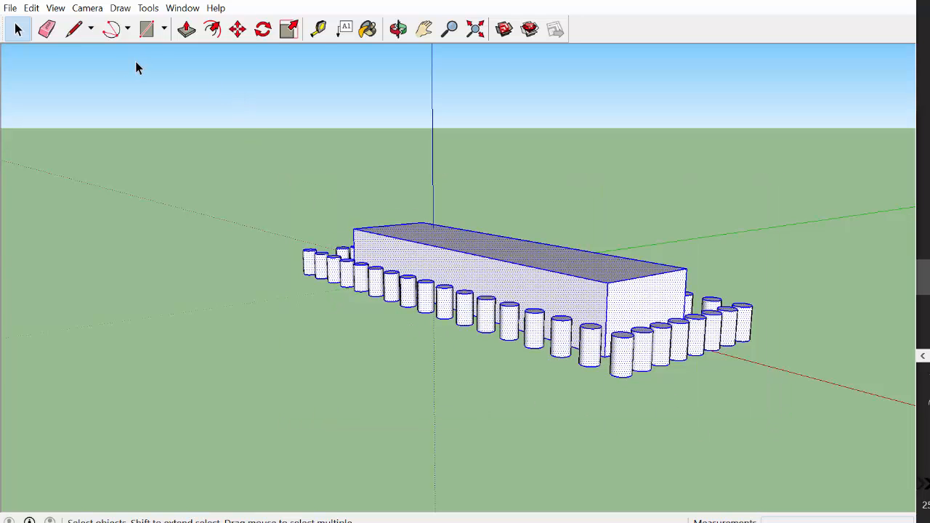
pyautogui.click(149, 8)
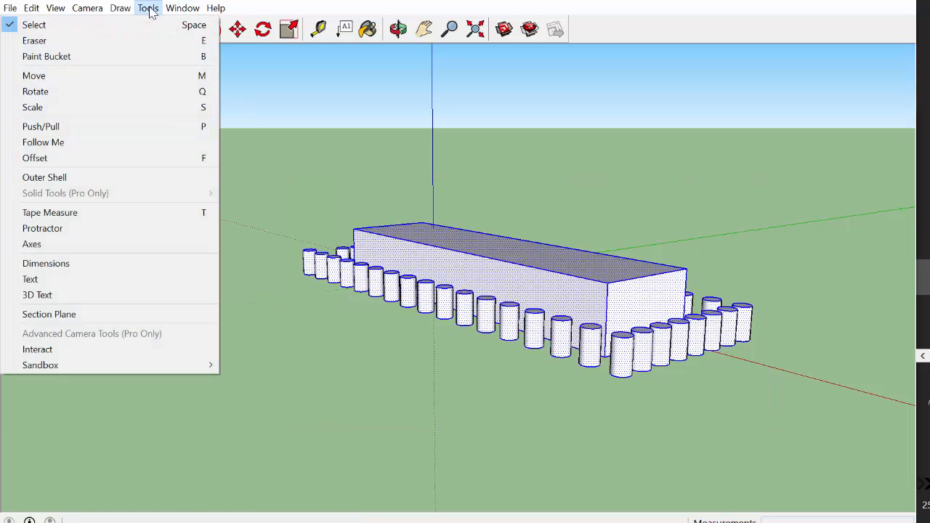
pyautogui.moveTo(35, 9)
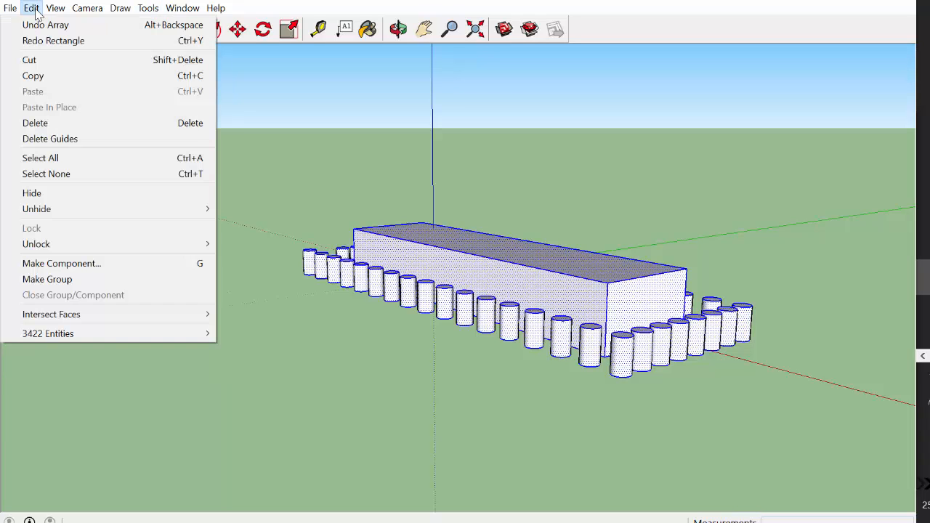
pyautogui.click(65, 263)
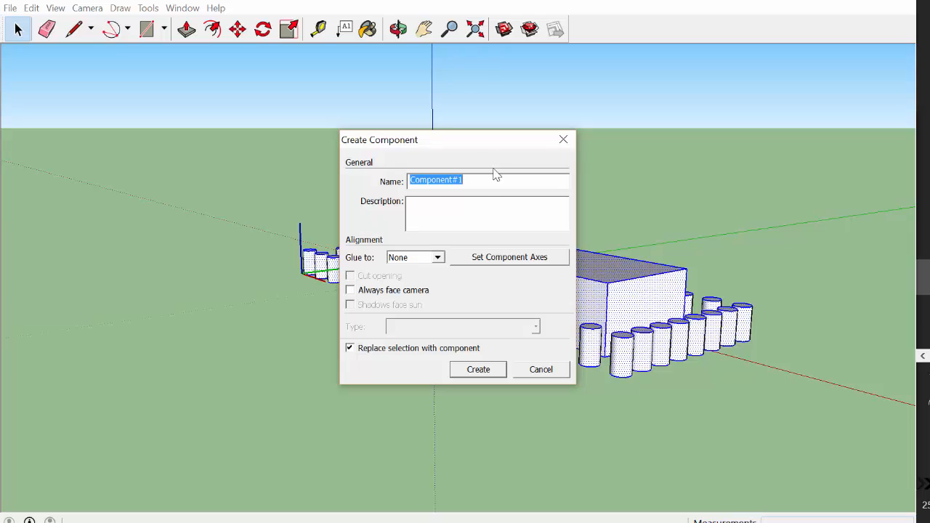
pyautogui.click(479, 371)
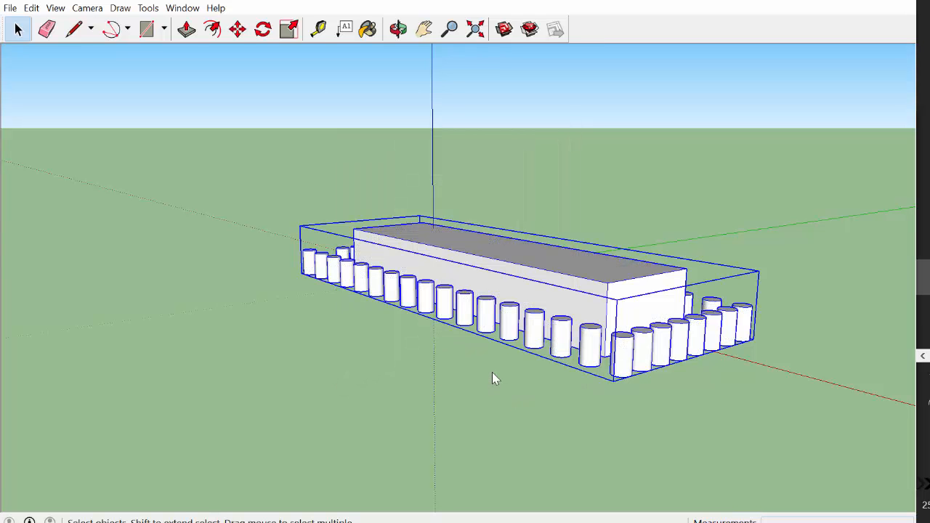
pyautogui.click(527, 428)
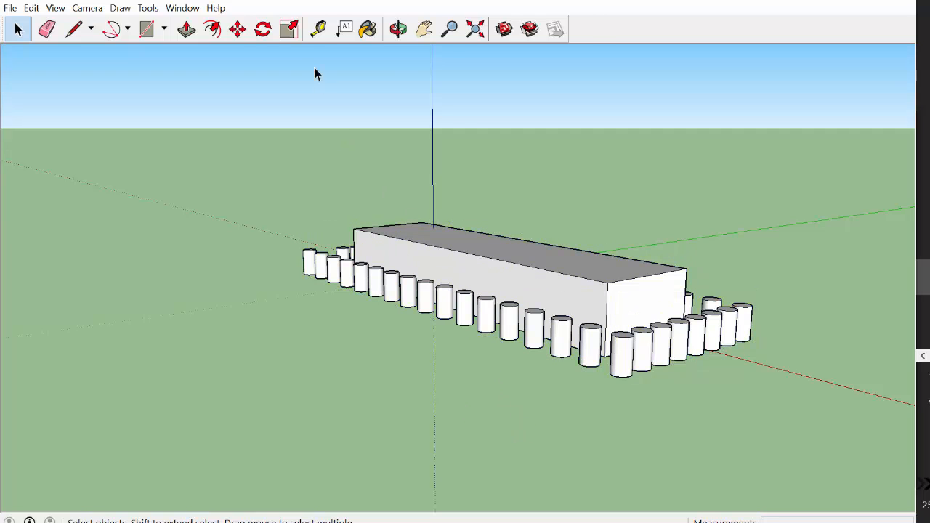
# Step: Draw a rectangular strip about 20.00 m by 0.85 m across the full length of the box's long front face, below its top edge
pyautogui.click(397, 29)
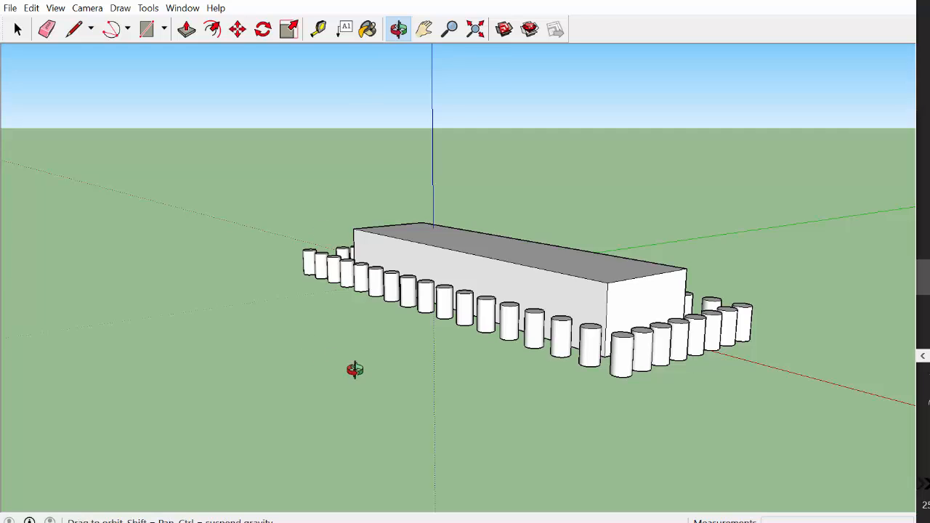
pyautogui.moveTo(353, 369); pyautogui.dragTo(602, 317)
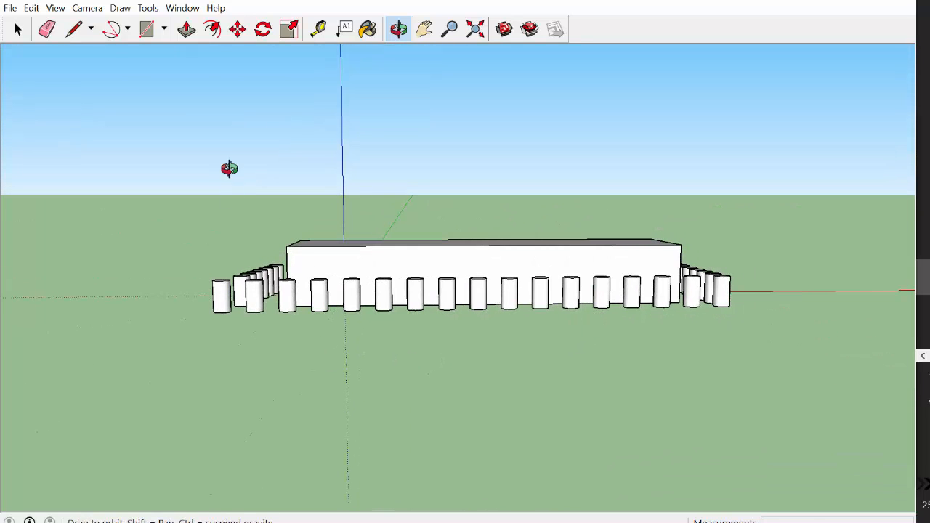
pyautogui.click(77, 30)
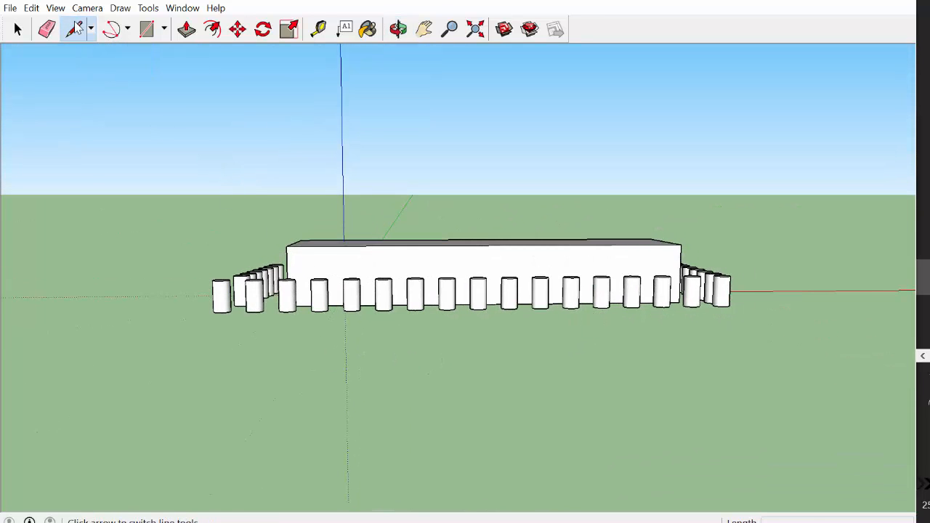
pyautogui.click(149, 29)
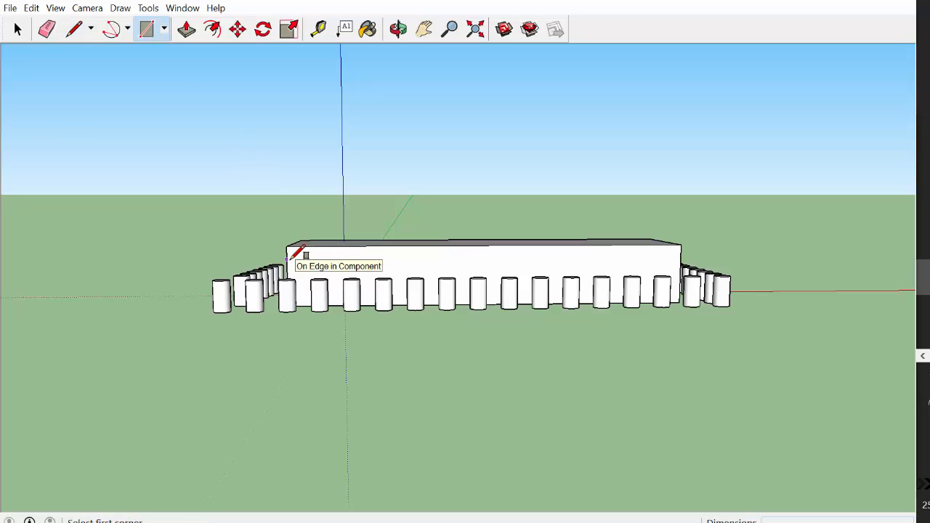
pyautogui.click(288, 258)
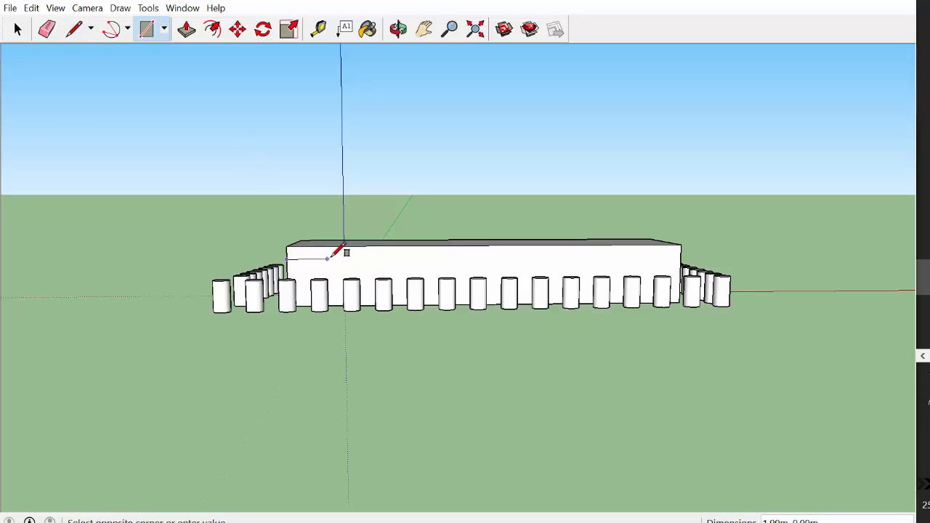
pyautogui.click(682, 268)
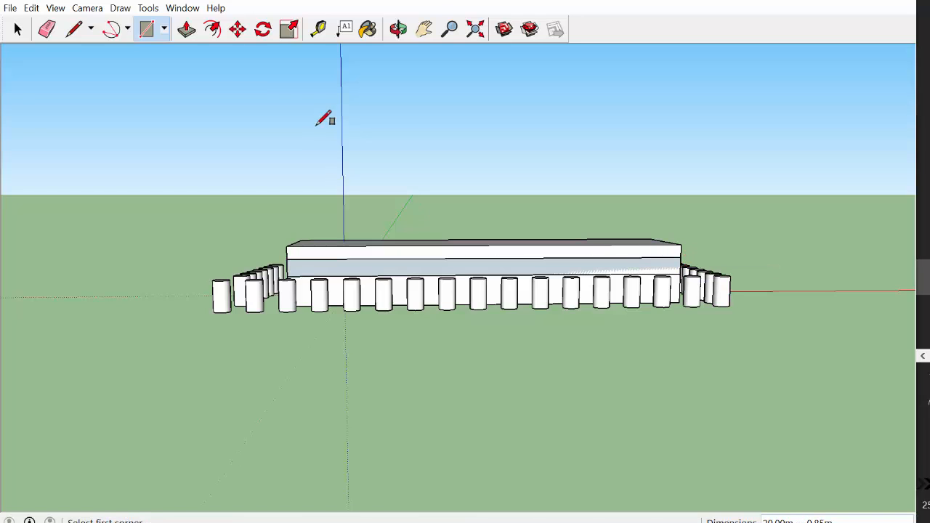
# Step: Push/Pull the strip on the long front face outward about 1.48 m over the cylinder row
pyautogui.click(398, 29)
pyautogui.moveTo(561, 375); pyautogui.dragTo(352, 437)
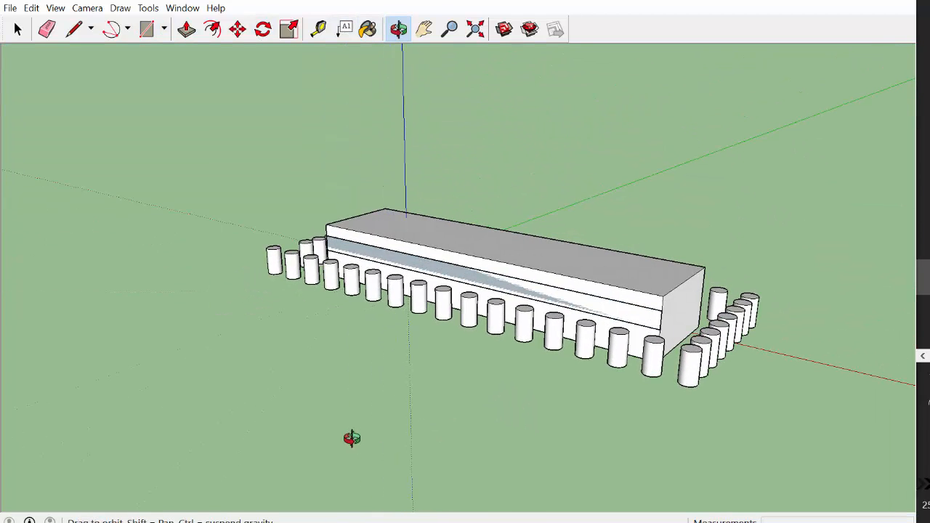
pyautogui.click(187, 33)
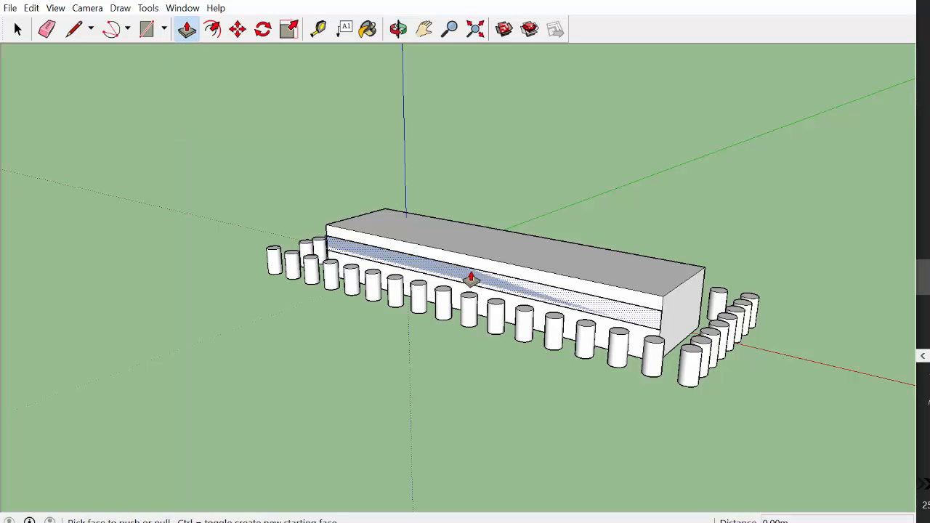
pyautogui.moveTo(475, 279); pyautogui.dragTo(461, 300)
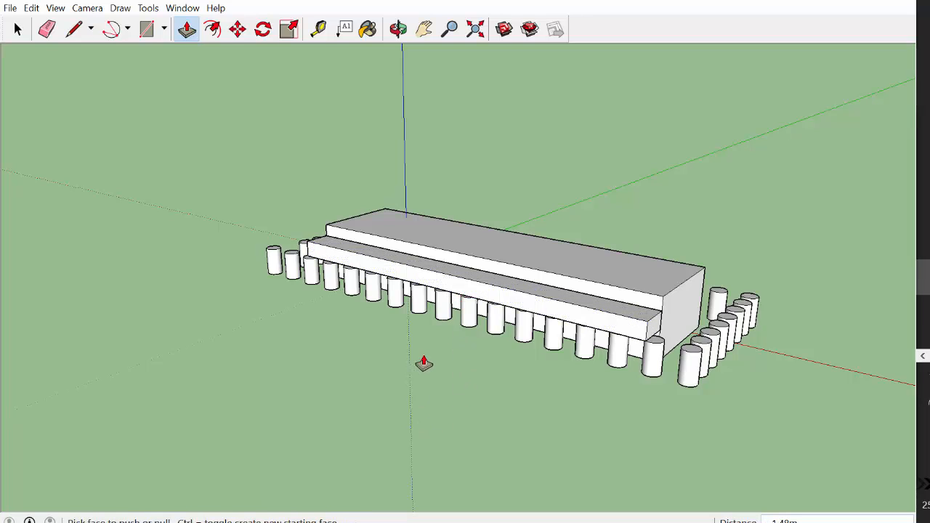
# Step: Draw a diagonal line about 1.71 m long on the protruding slab's end face, from its upper inner corner to its lower outer corner
pyautogui.click(398, 29)
pyautogui.moveTo(778, 376); pyautogui.dragTo(522, 301)
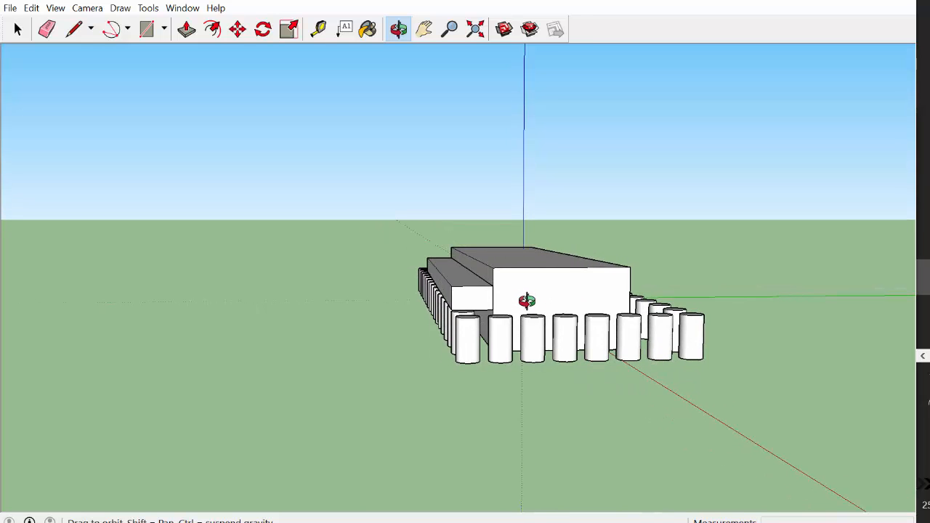
pyautogui.click(76, 32)
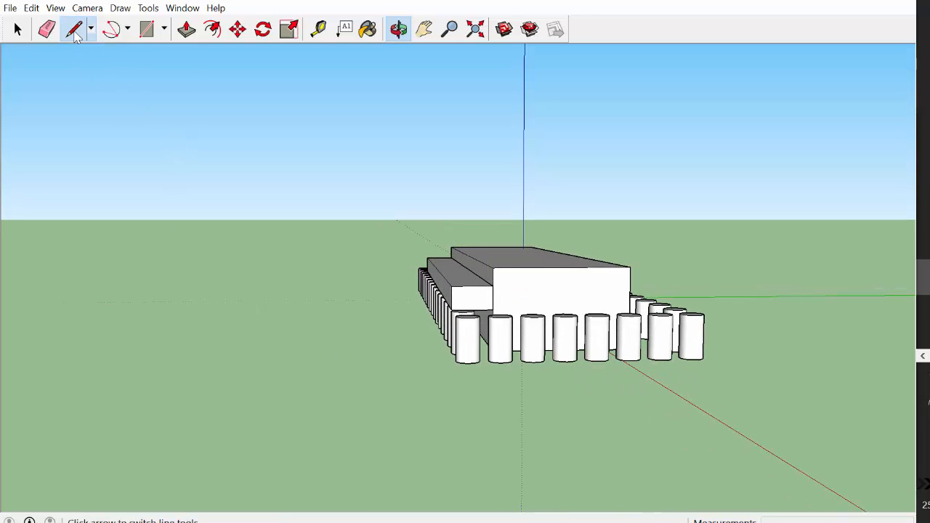
pyautogui.click(493, 292)
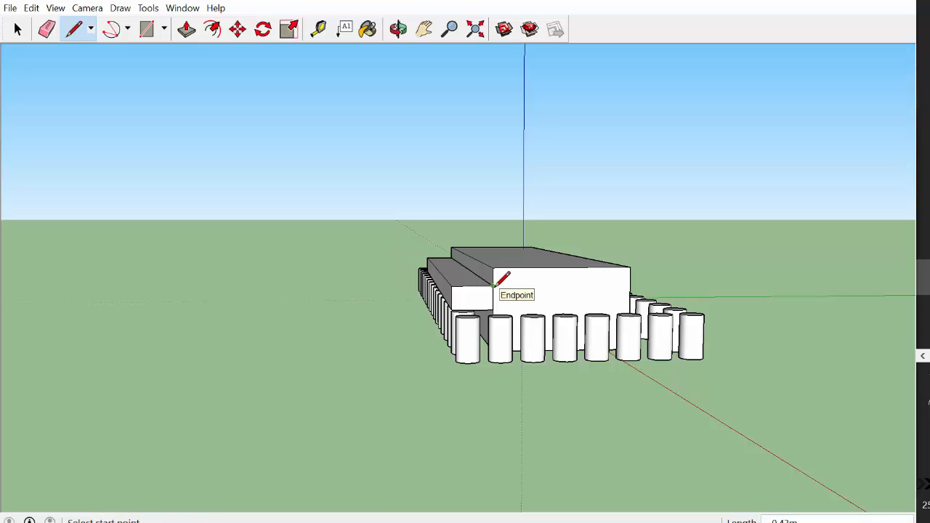
pyautogui.click(493, 285)
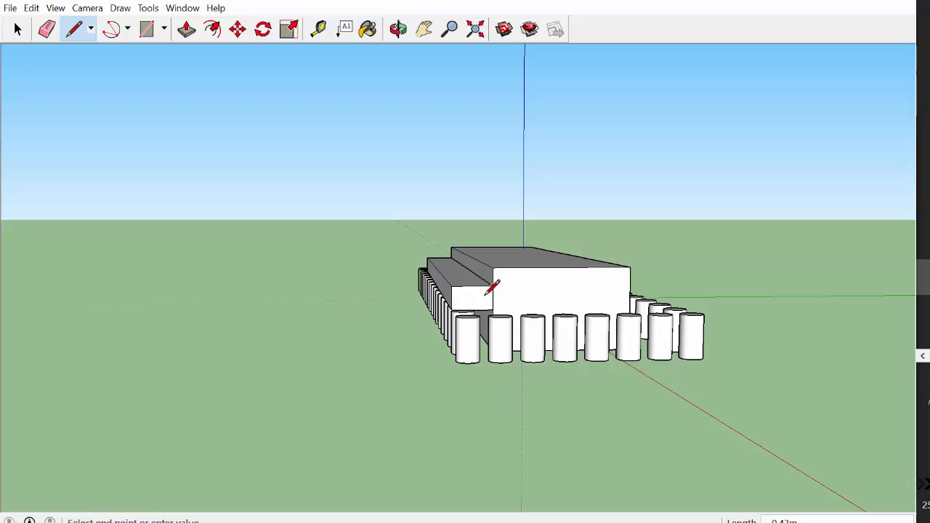
pyautogui.click(455, 308)
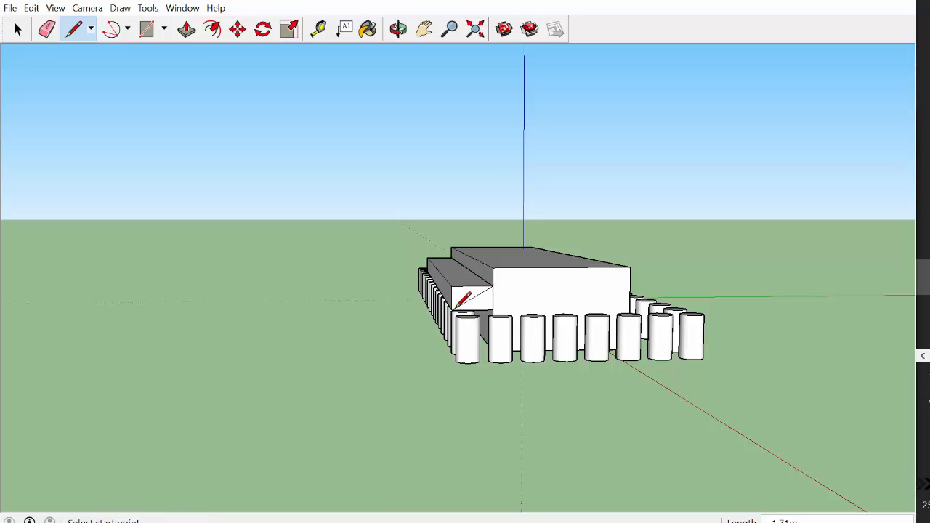
# Step: Push the upper triangle of the slab's end face back 20 m along its full length to leave a sloping canopy
pyautogui.click(186, 29)
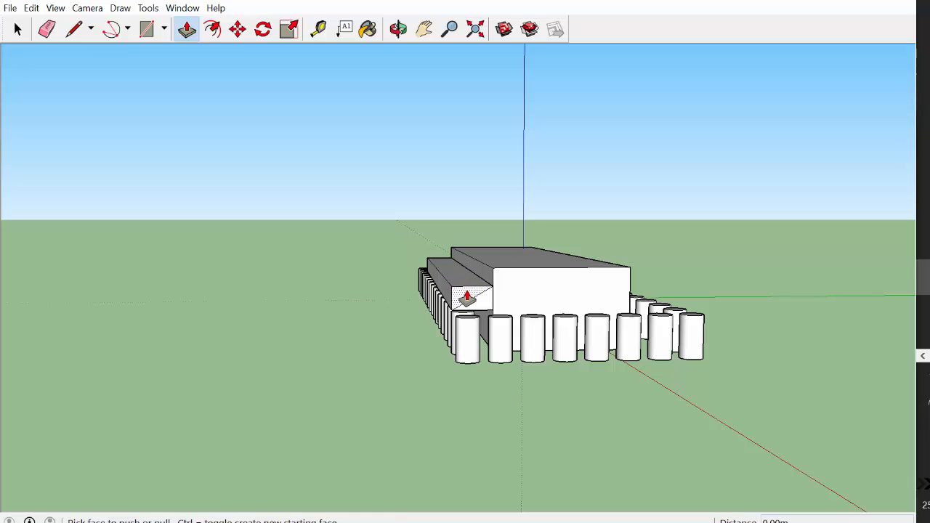
pyautogui.moveTo(465, 292); pyautogui.dragTo(444, 265)
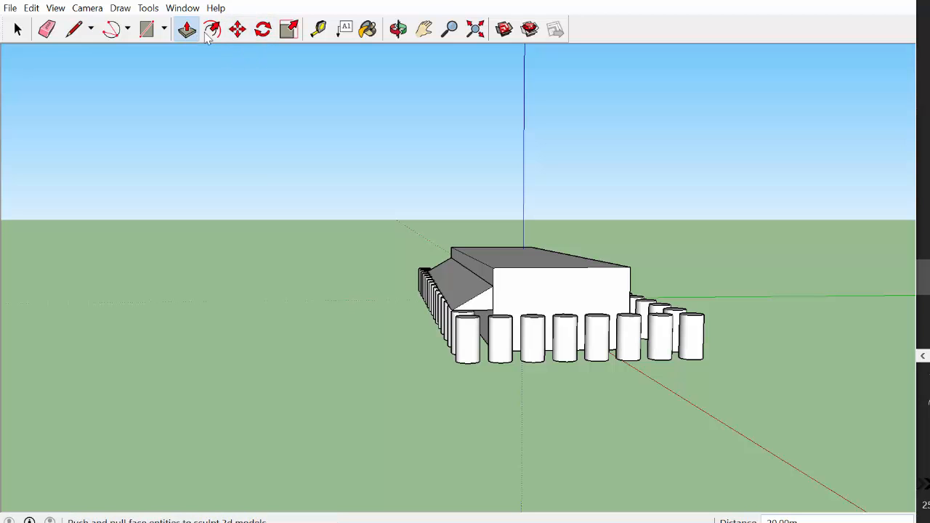
pyautogui.click(398, 29)
pyautogui.moveTo(273, 321); pyautogui.dragTo(602, 347)
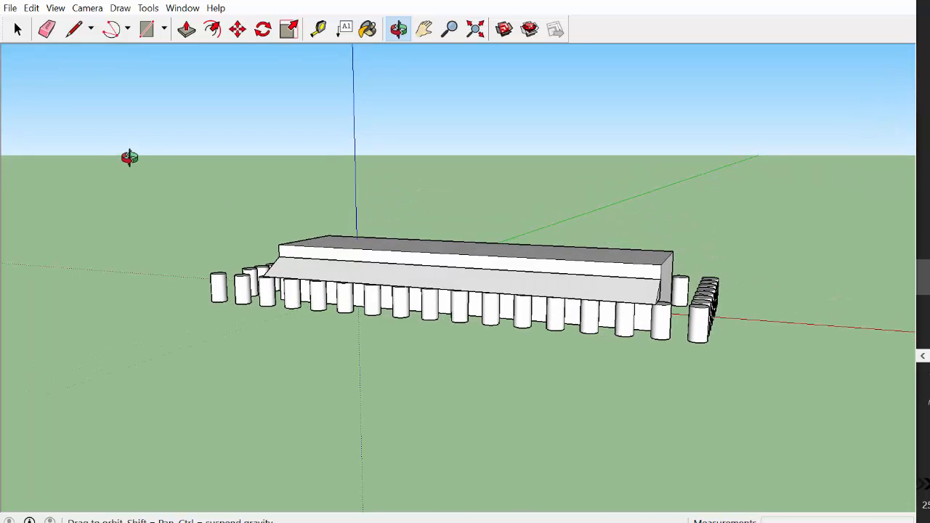